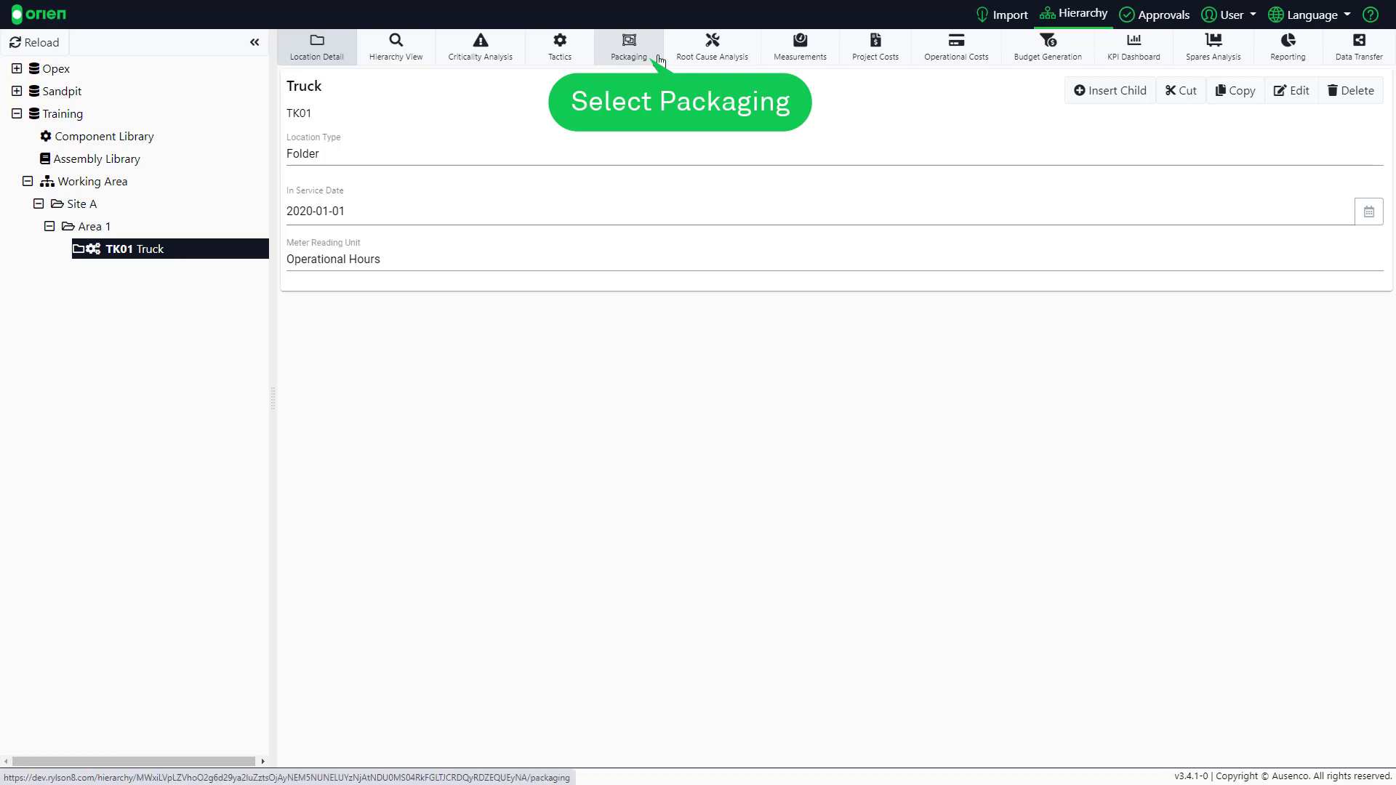
- Package activities at the TK01 Truck level and synchronise its operation builder with the tactics
click(659, 59)
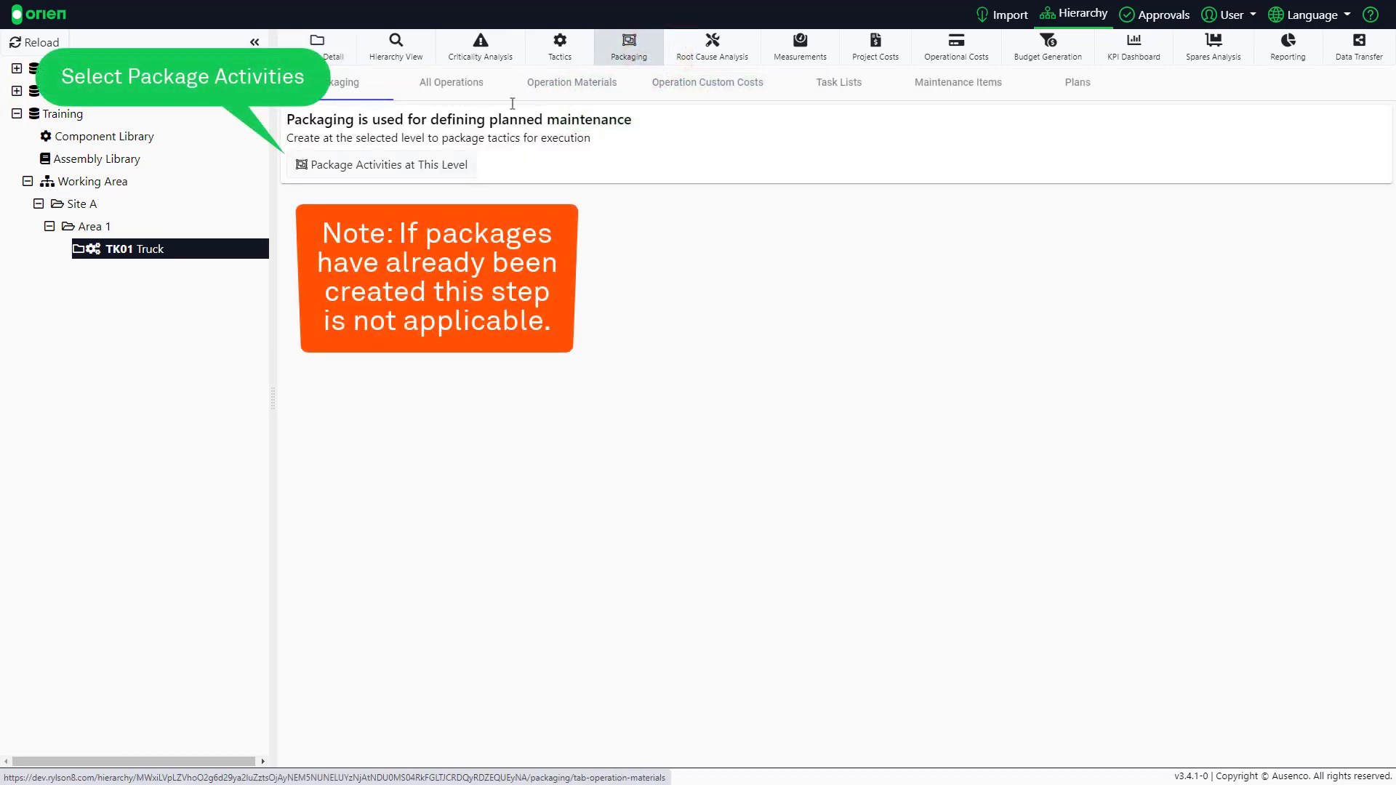
click(368, 158)
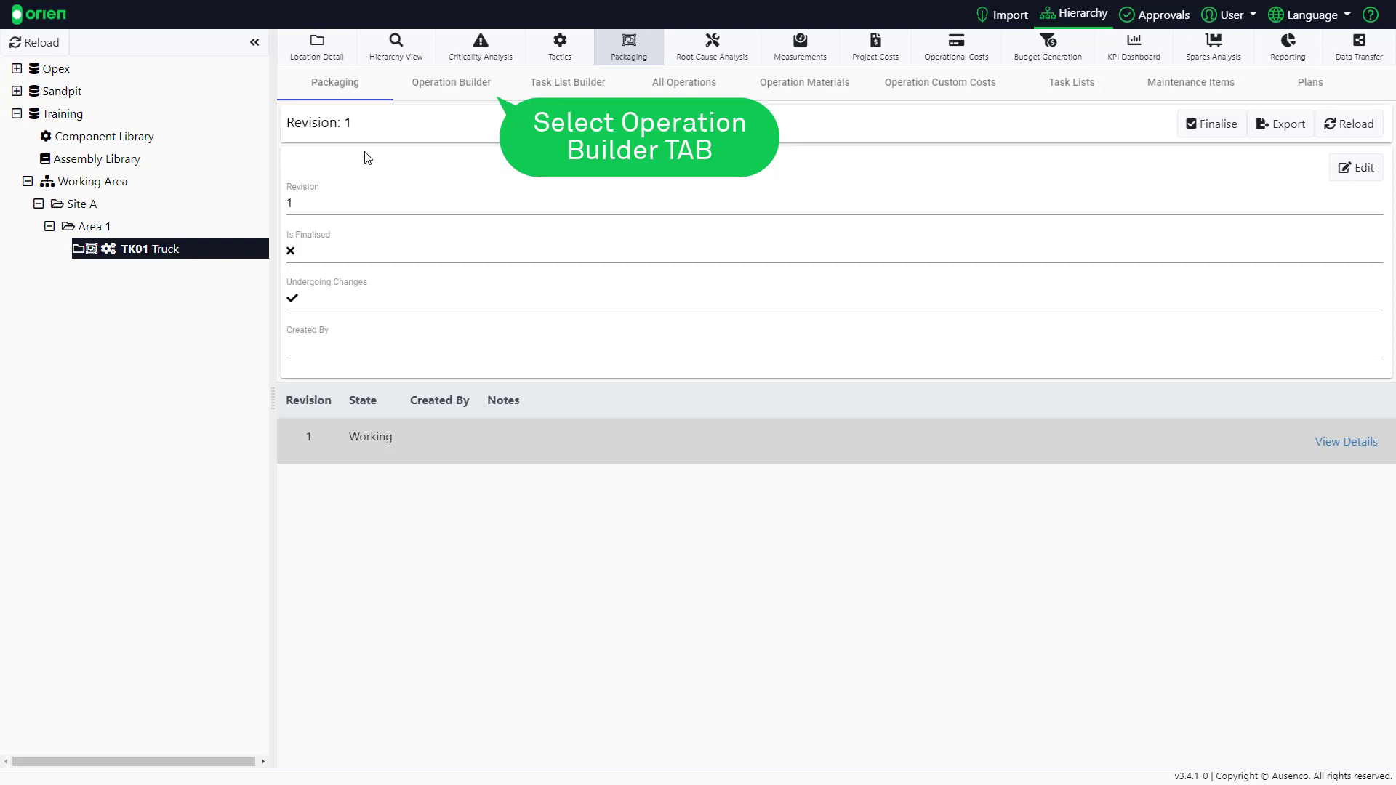
click(477, 94)
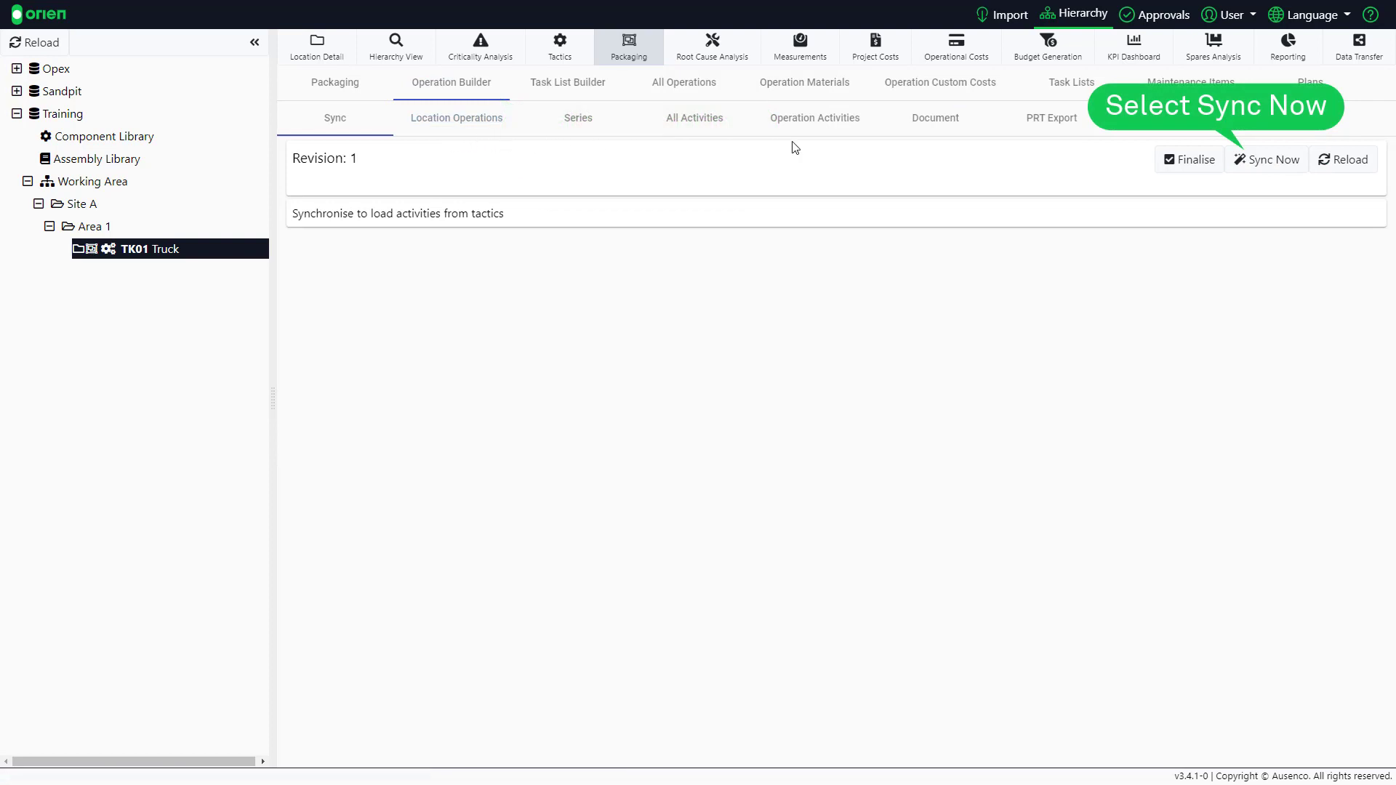
click(1279, 167)
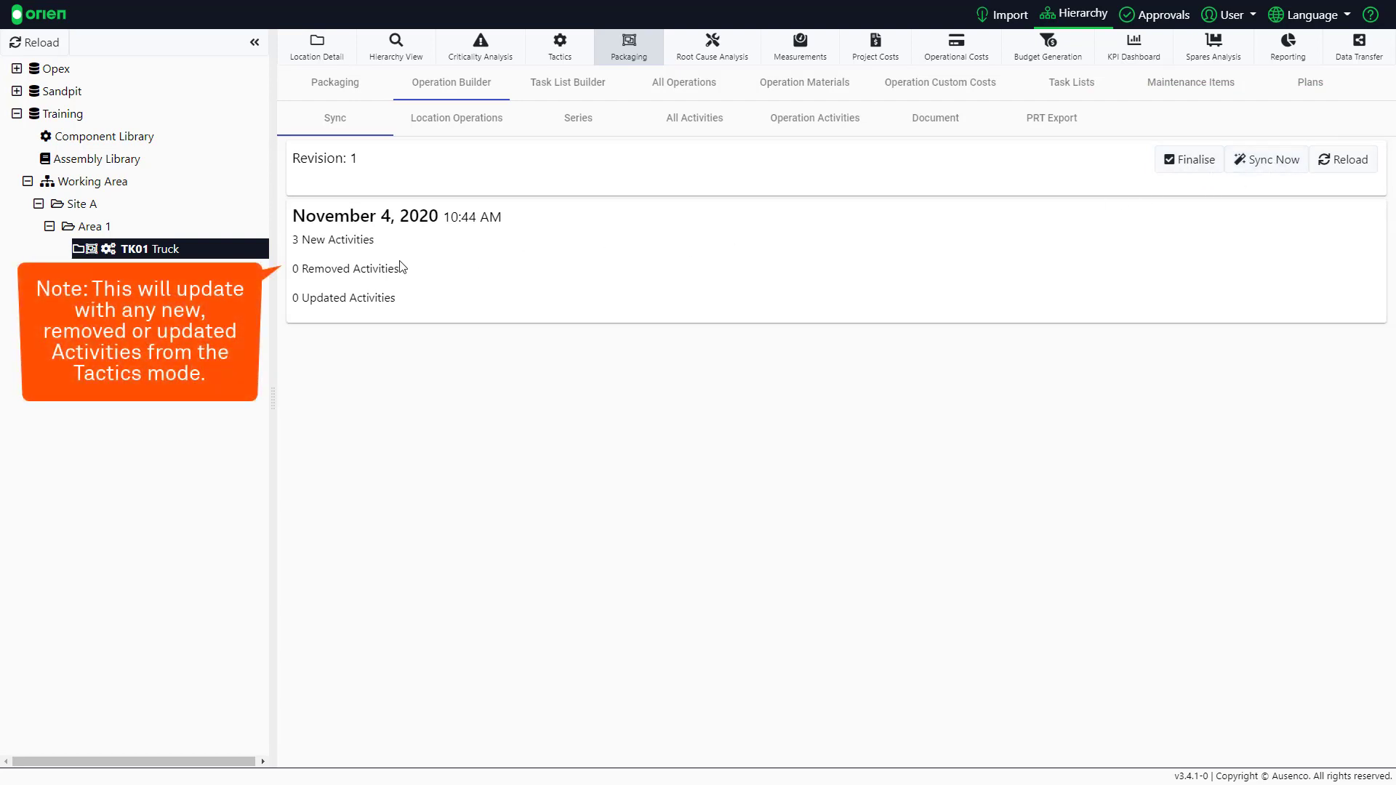
- Start a new location operation named "250HR Lube Service" with the Offline constraint
click(467, 125)
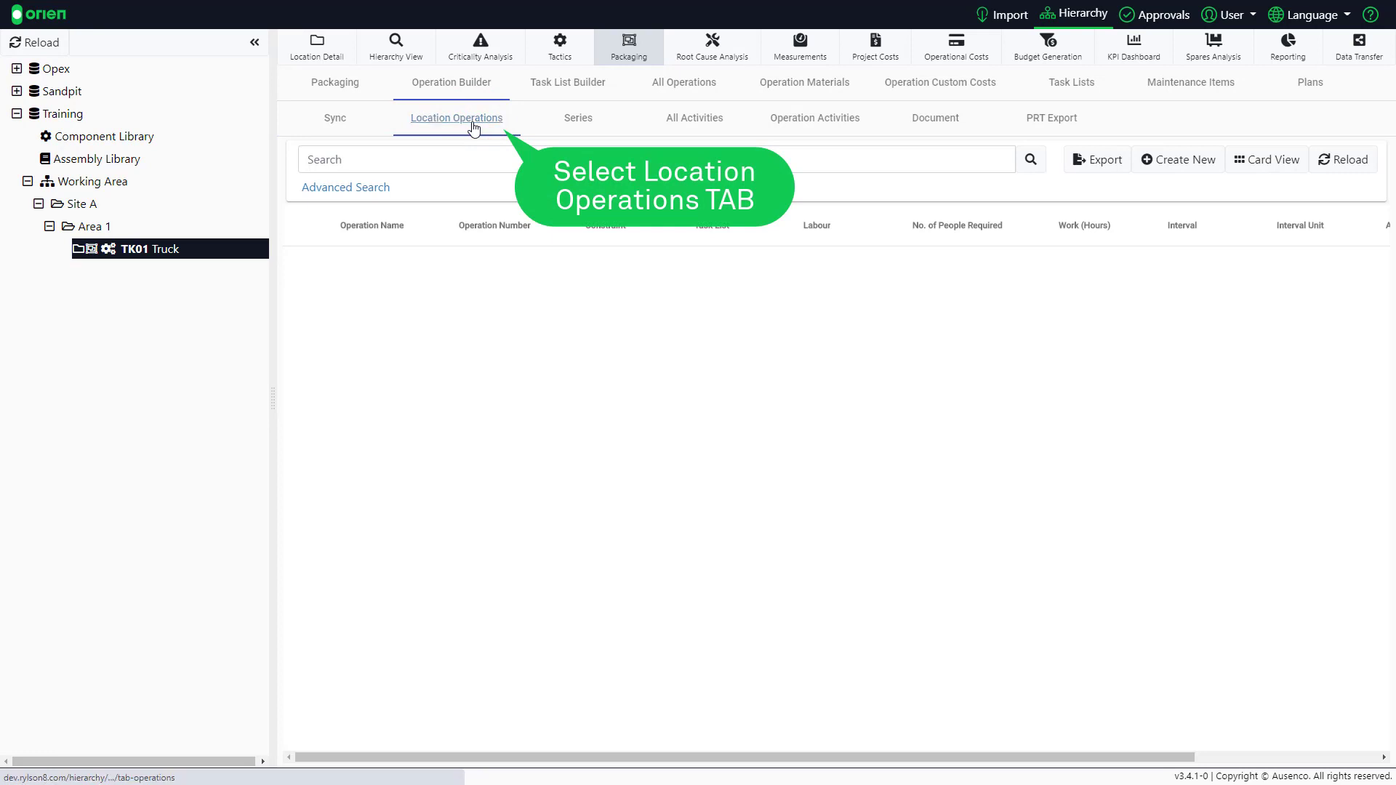
click(1167, 160)
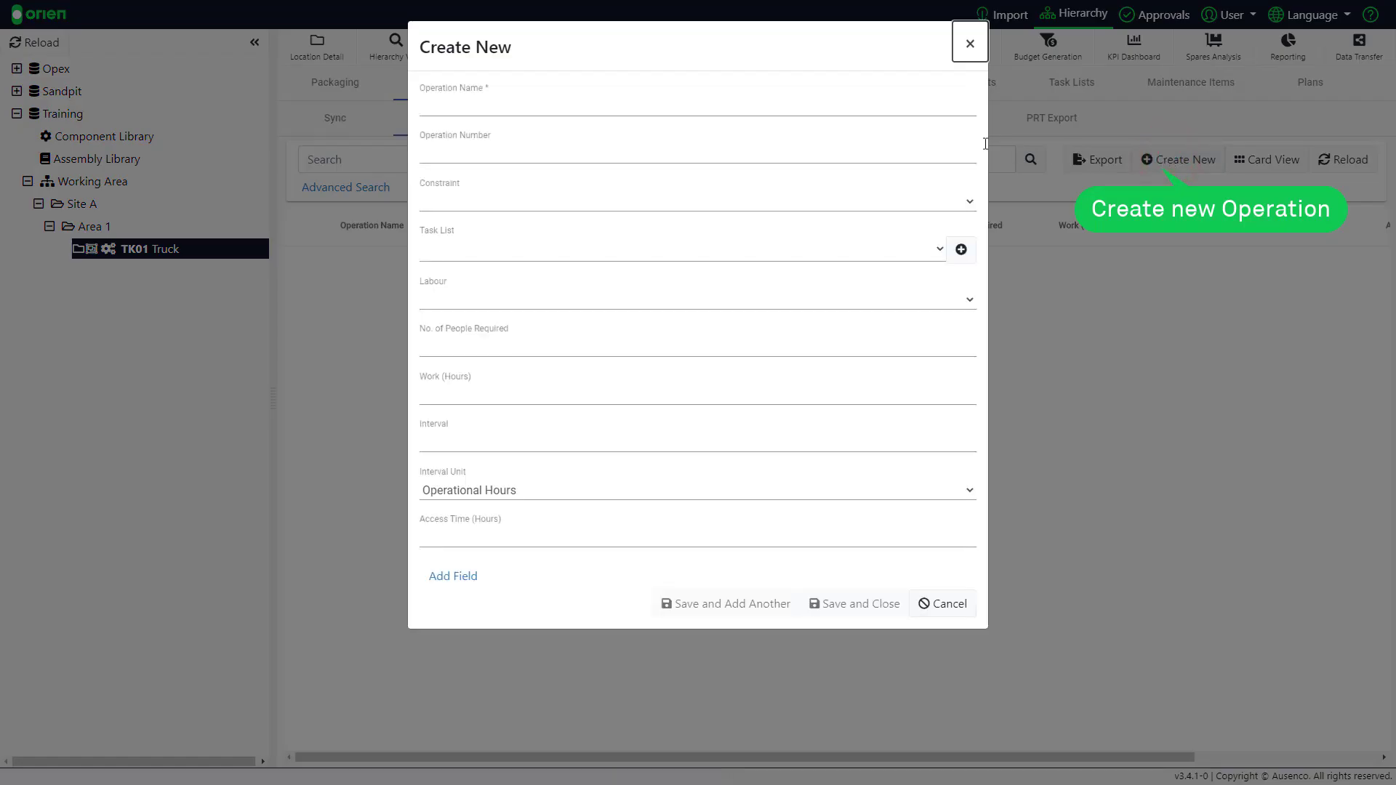
click(487, 105)
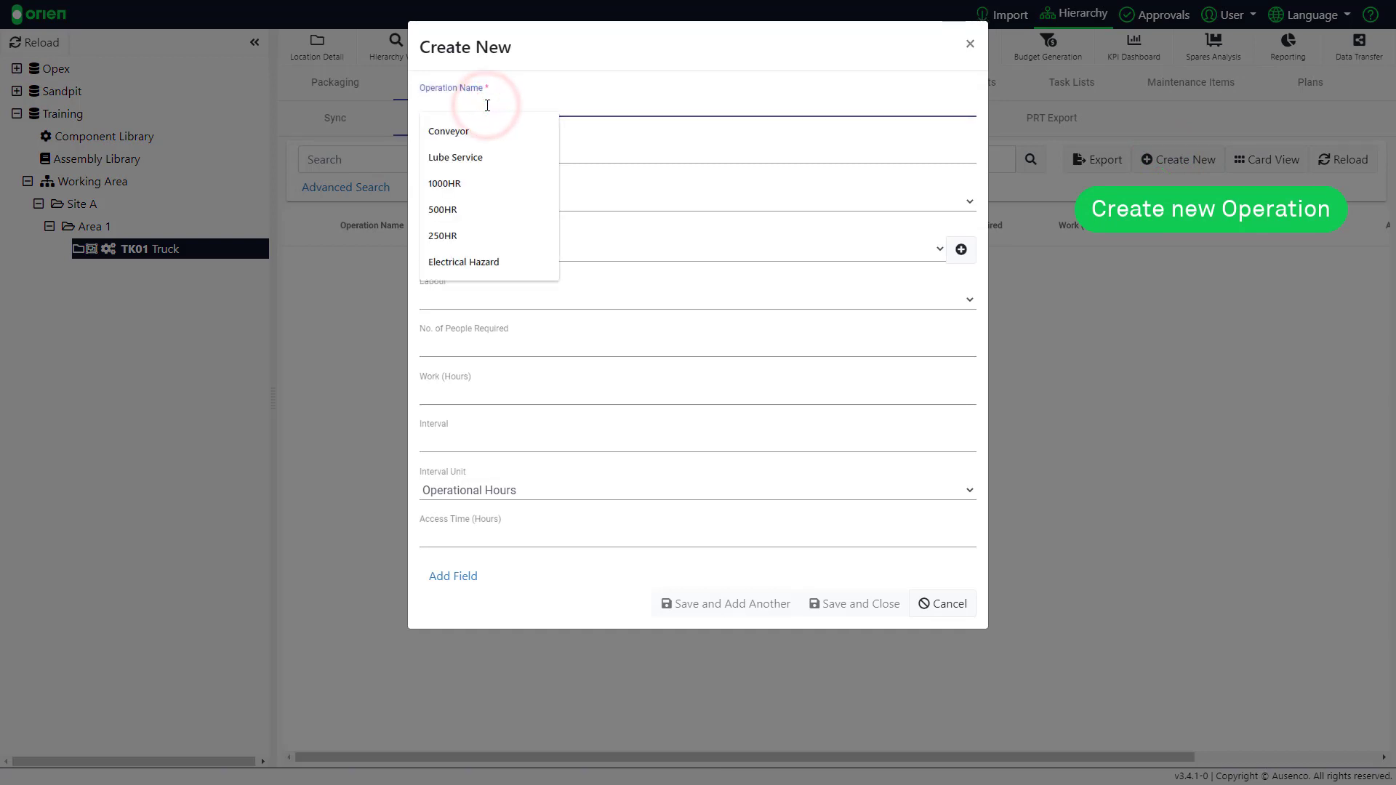
text(250)
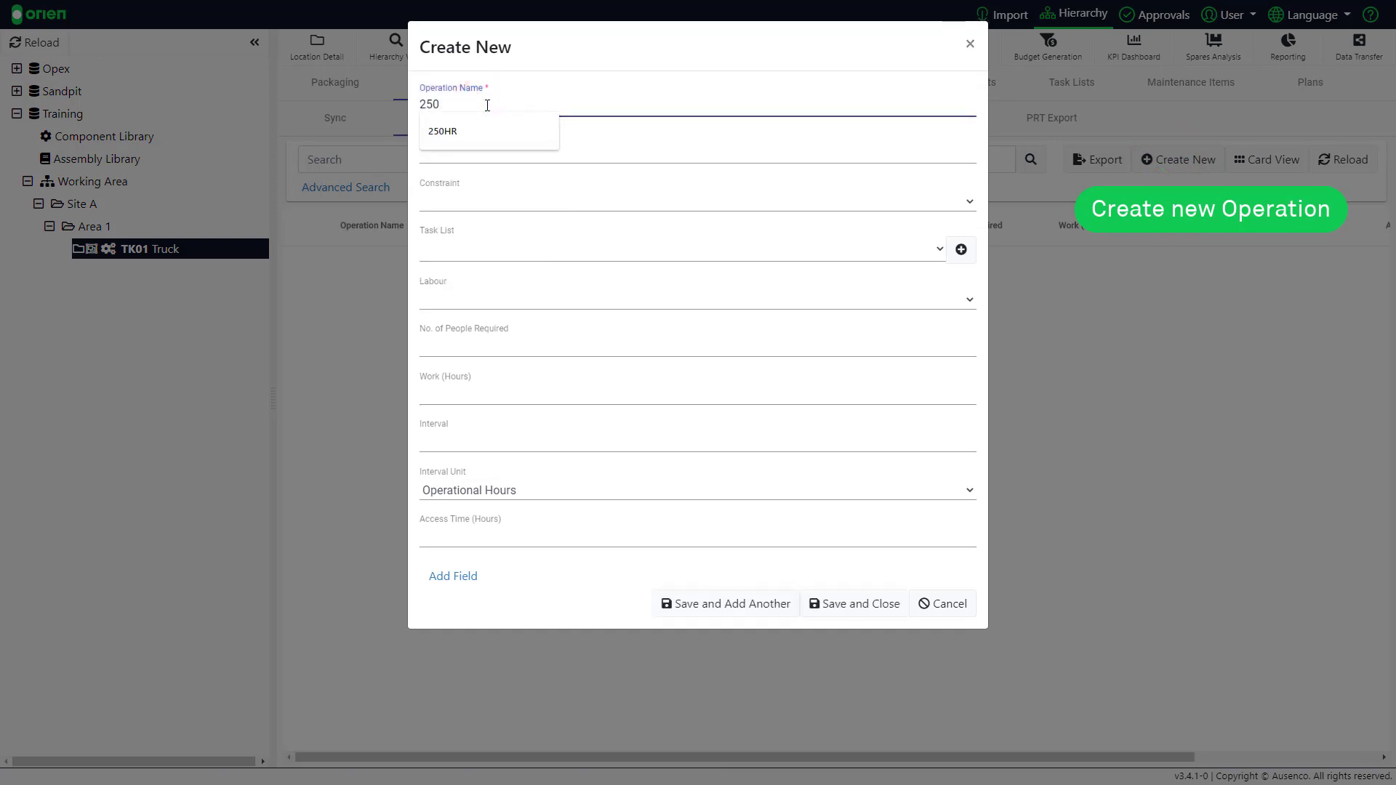
text(HR L)
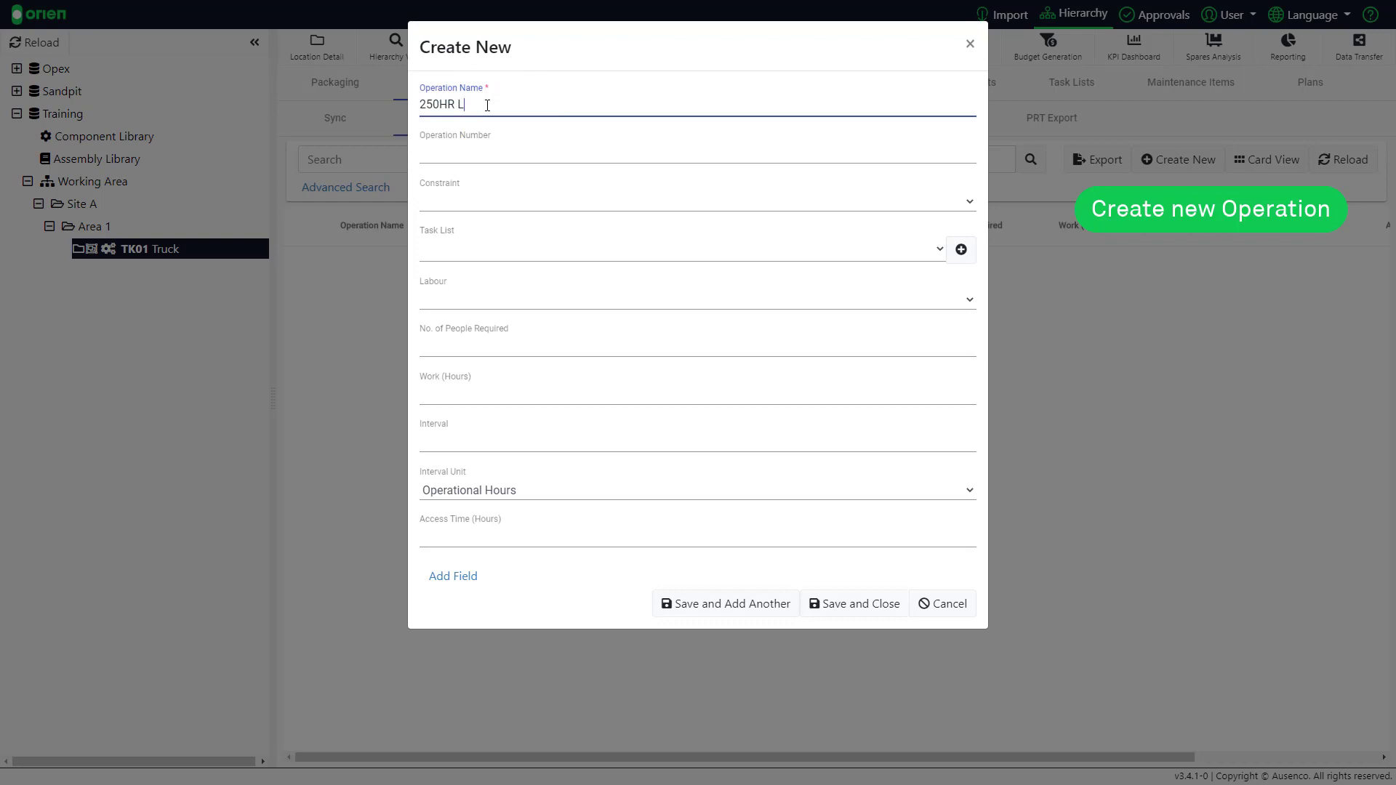
text(ube Service)
click(496, 197)
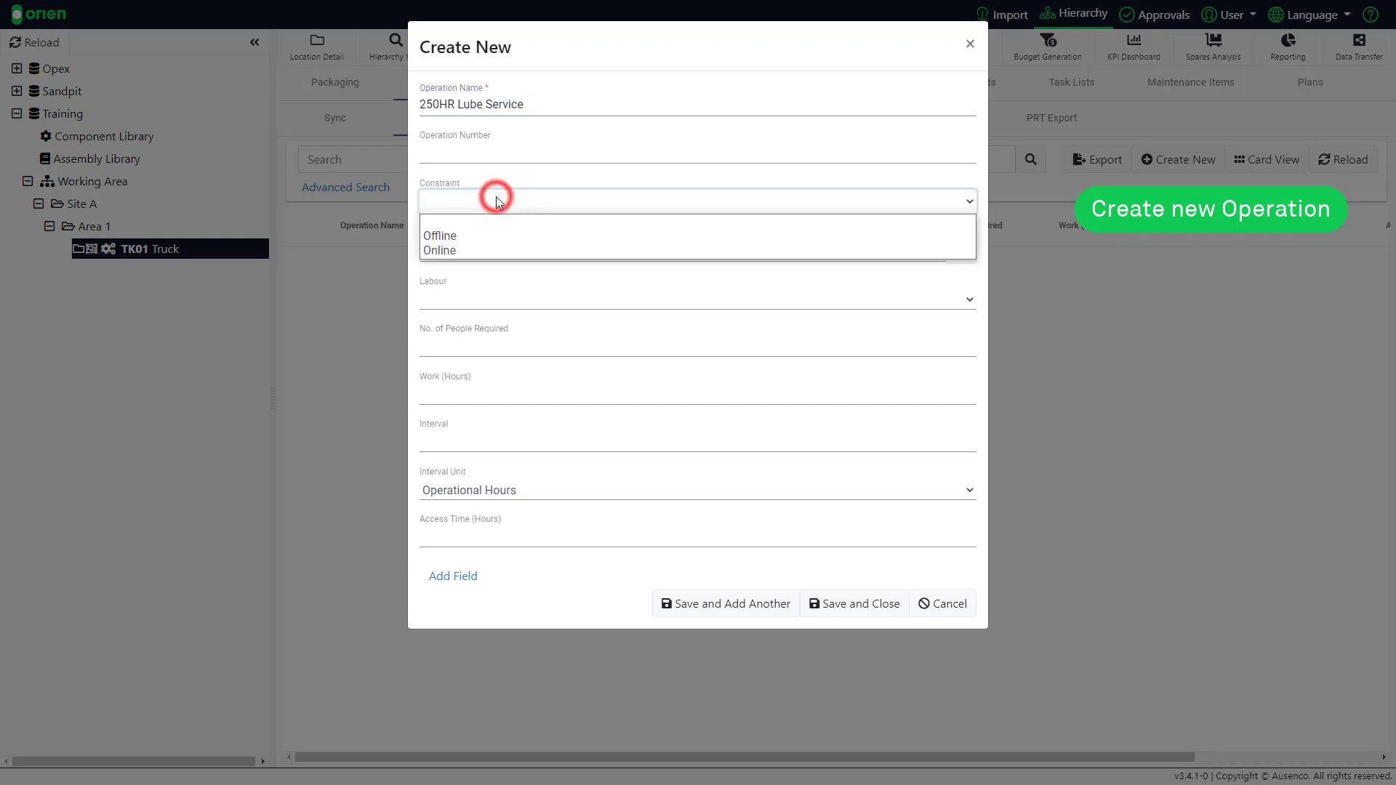
click(495, 232)
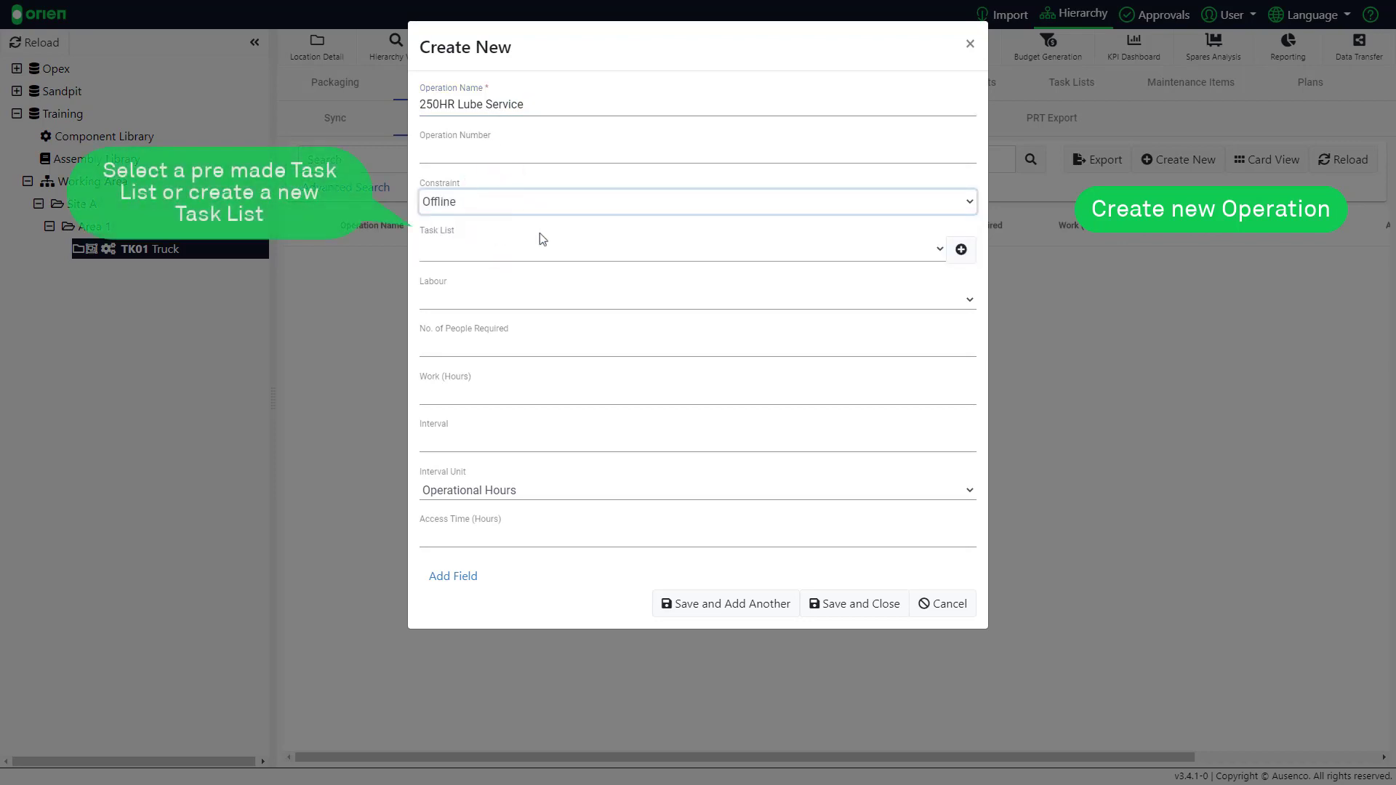
- Create a new task list named "Lube Service" for the 250HR operation
click(923, 251)
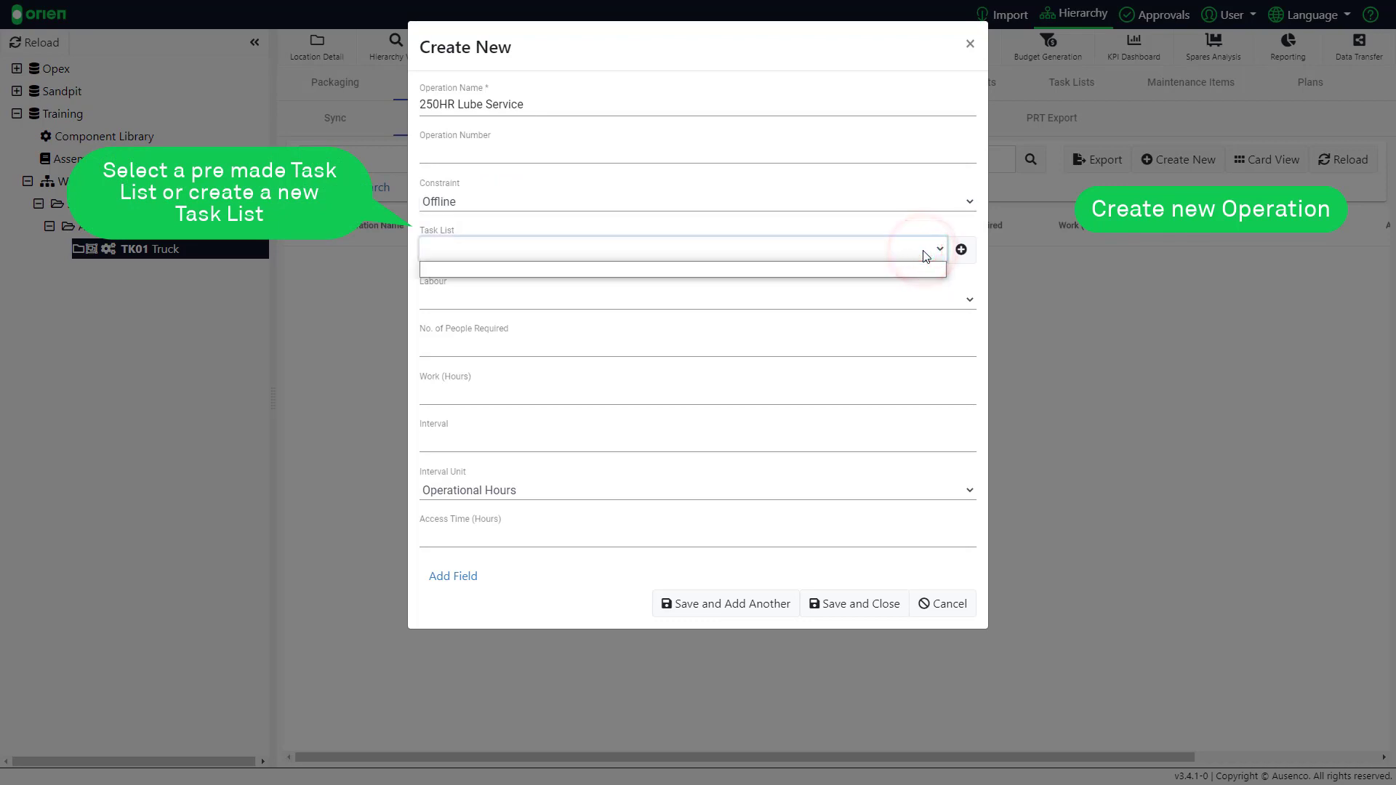
click(924, 253)
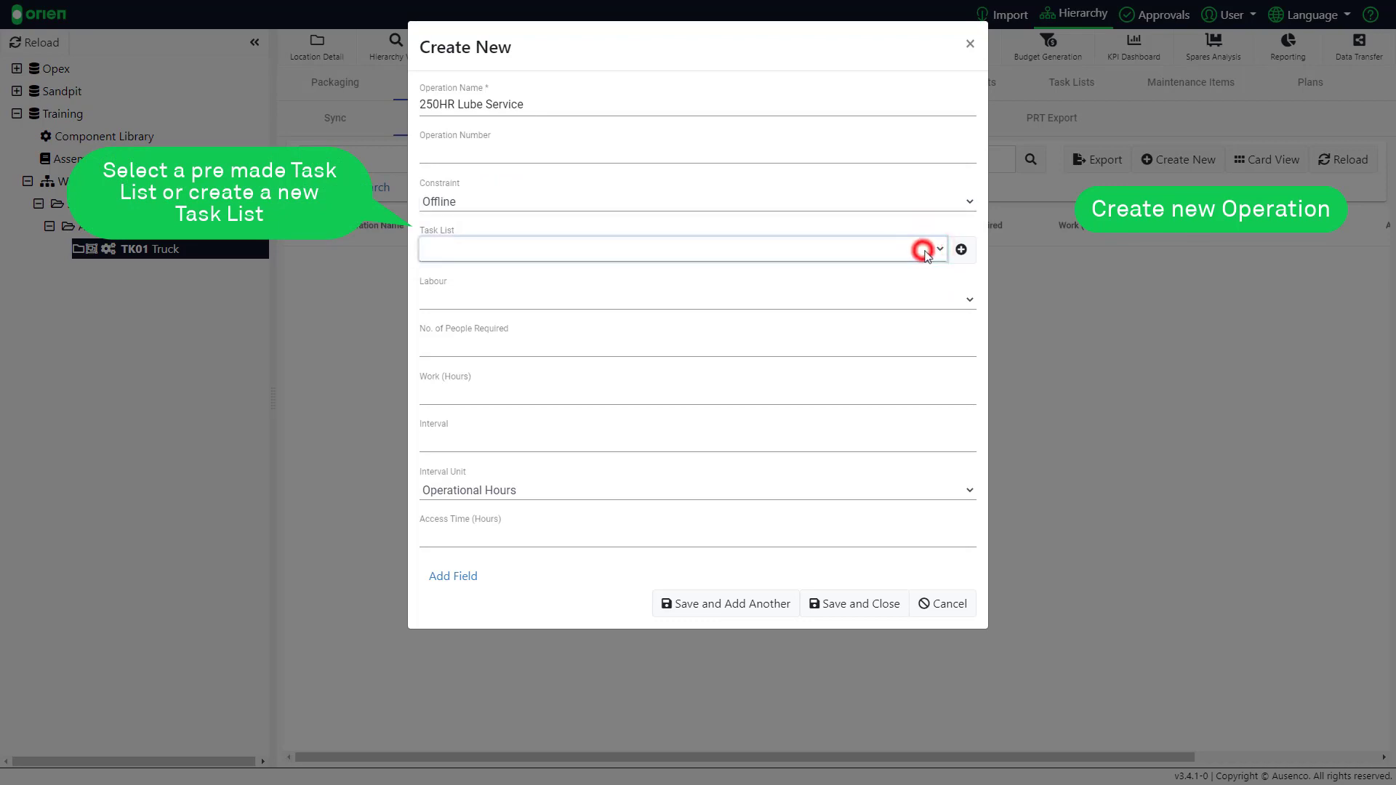
click(961, 252)
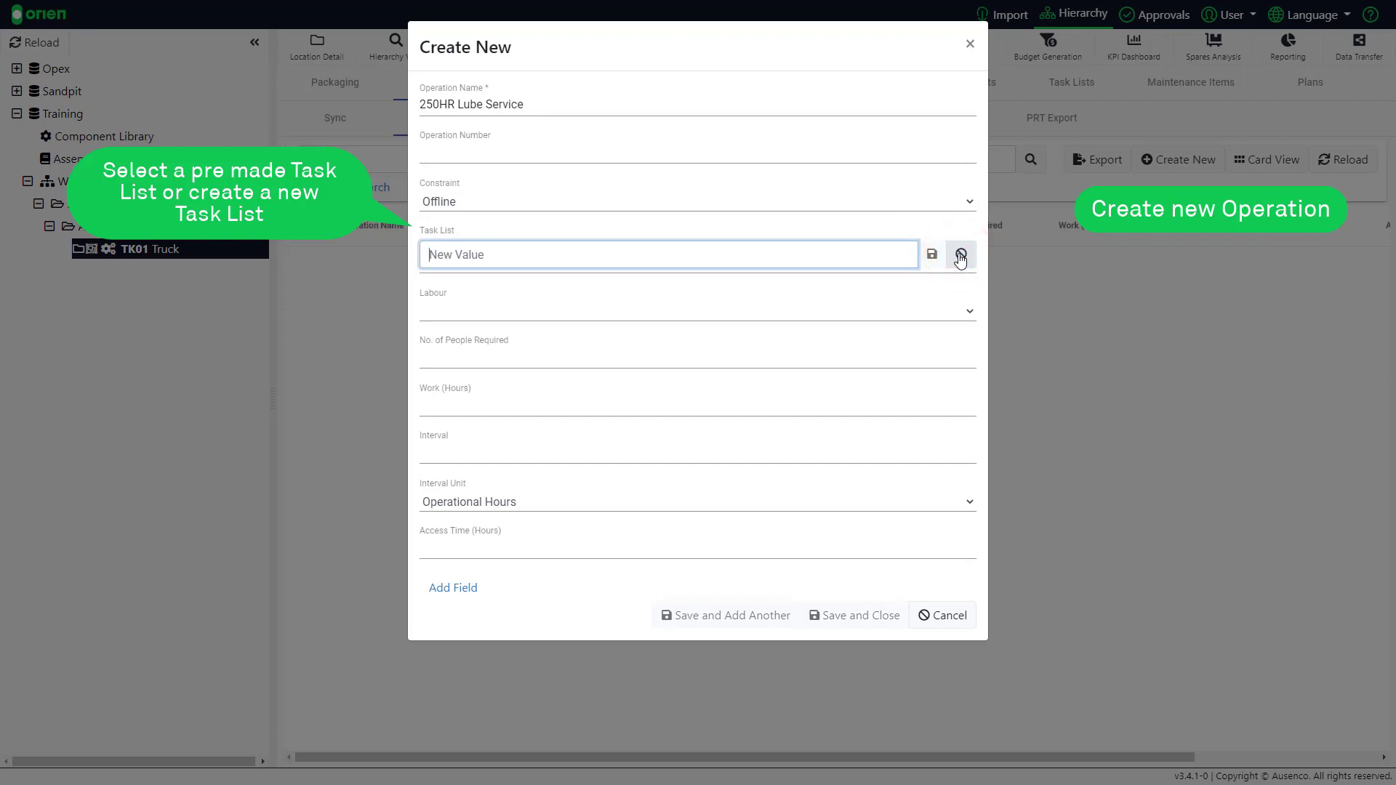
text(Lube Service)
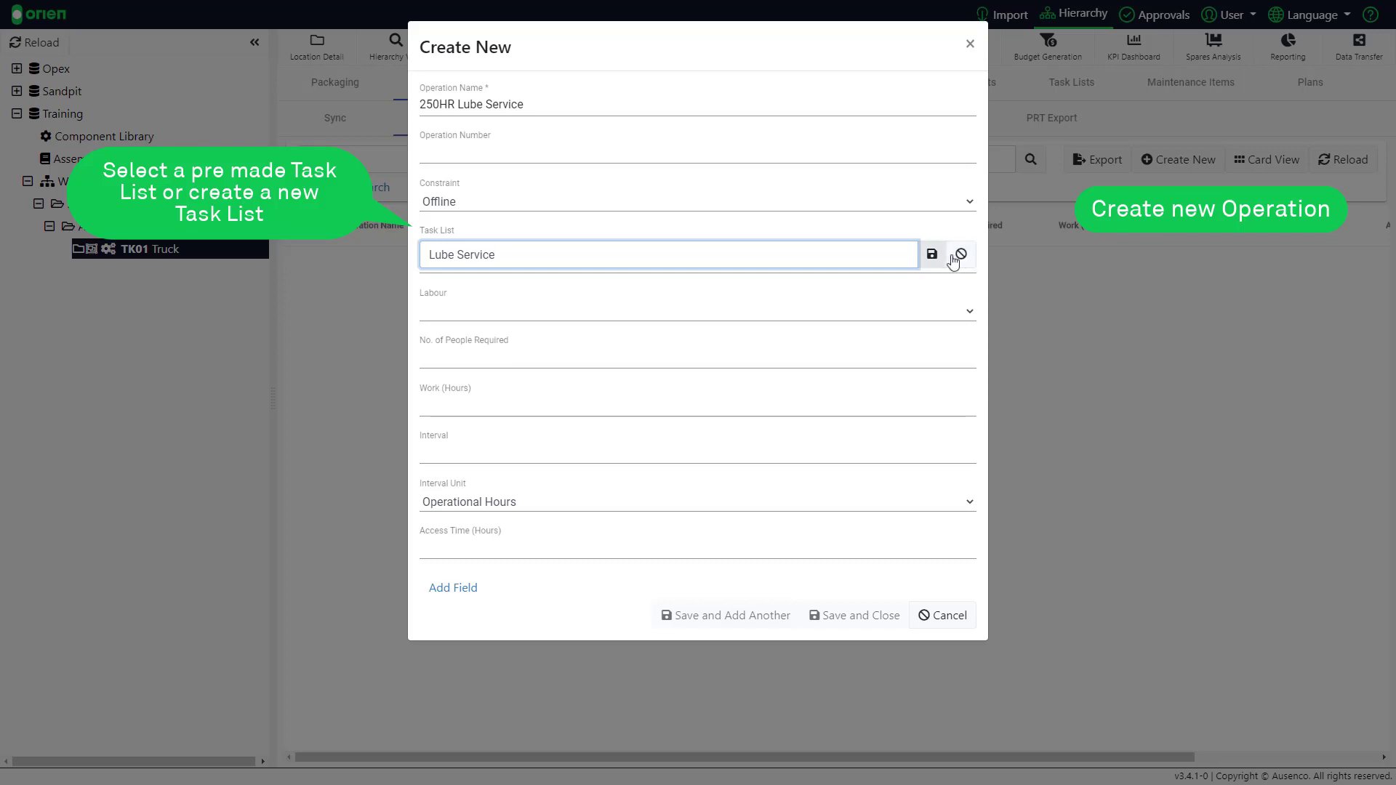
click(931, 256)
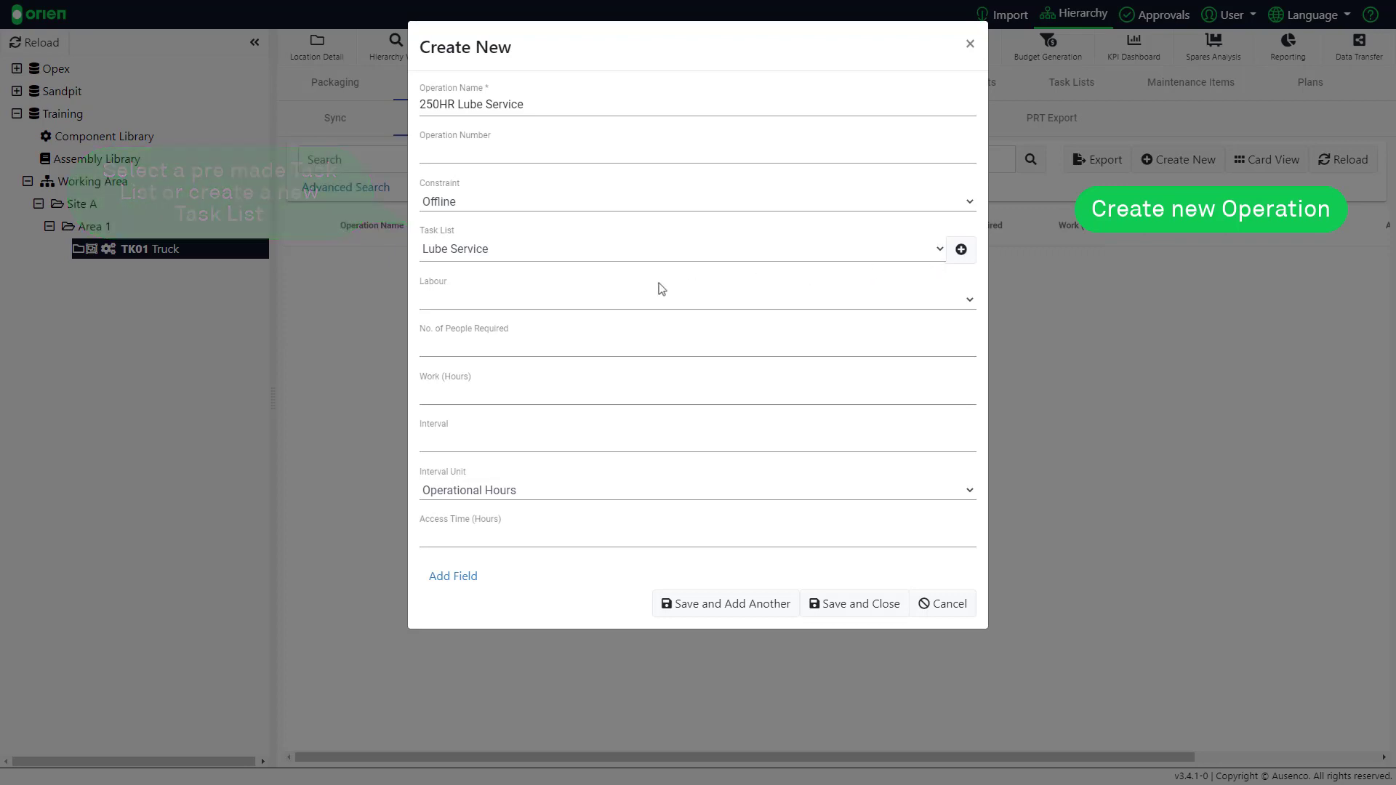
- Set the 250HR operation's labour to Lube Technician, with 1 person required and 1 hour of work
click(448, 300)
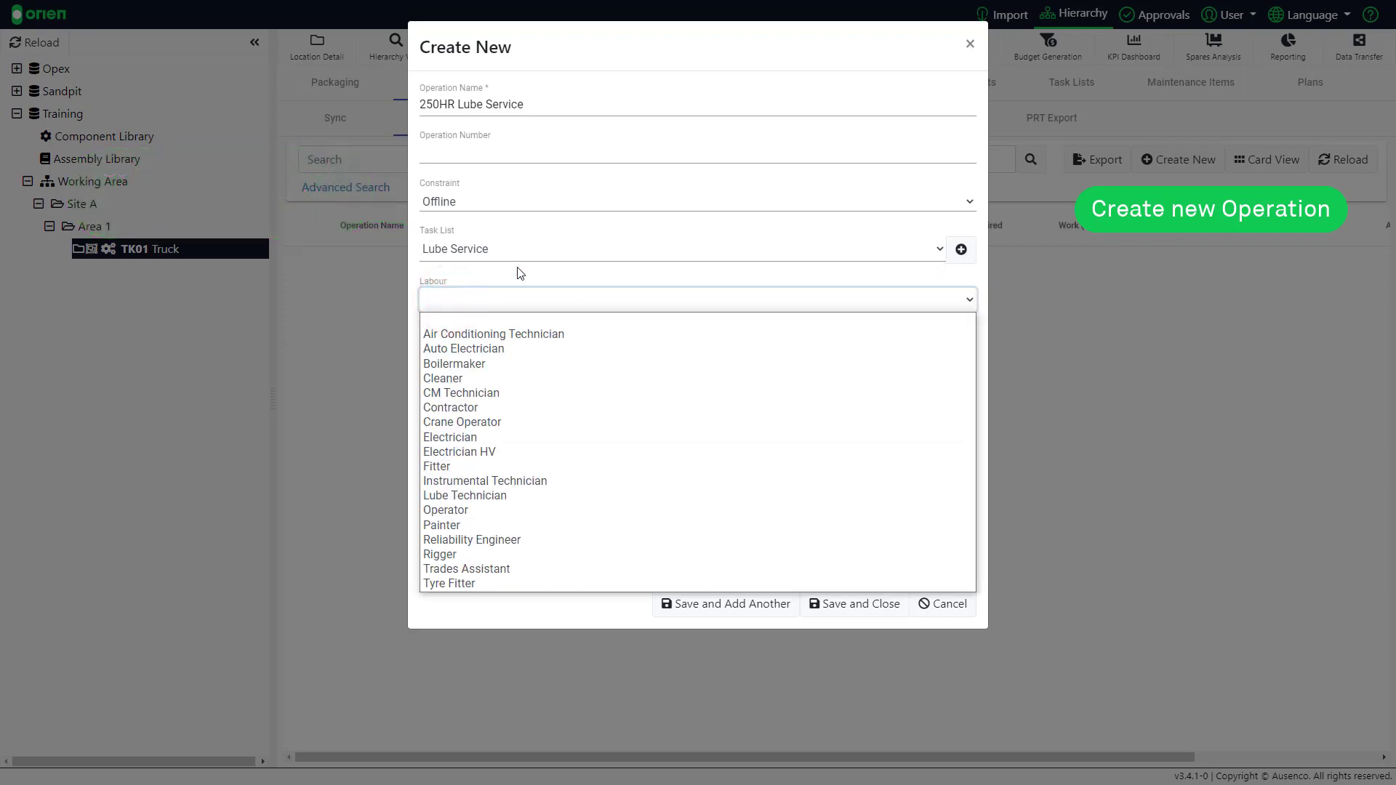
key(l)
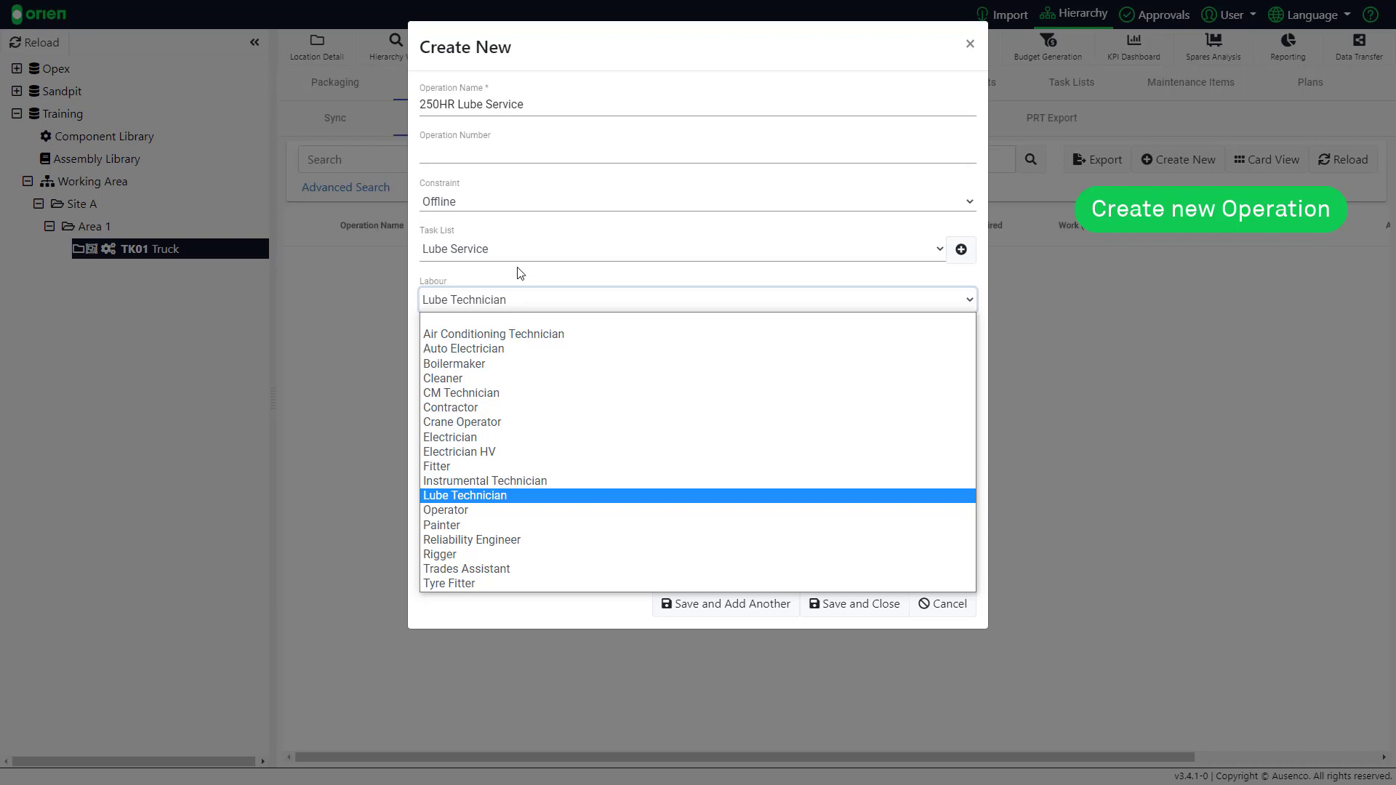
click(478, 495)
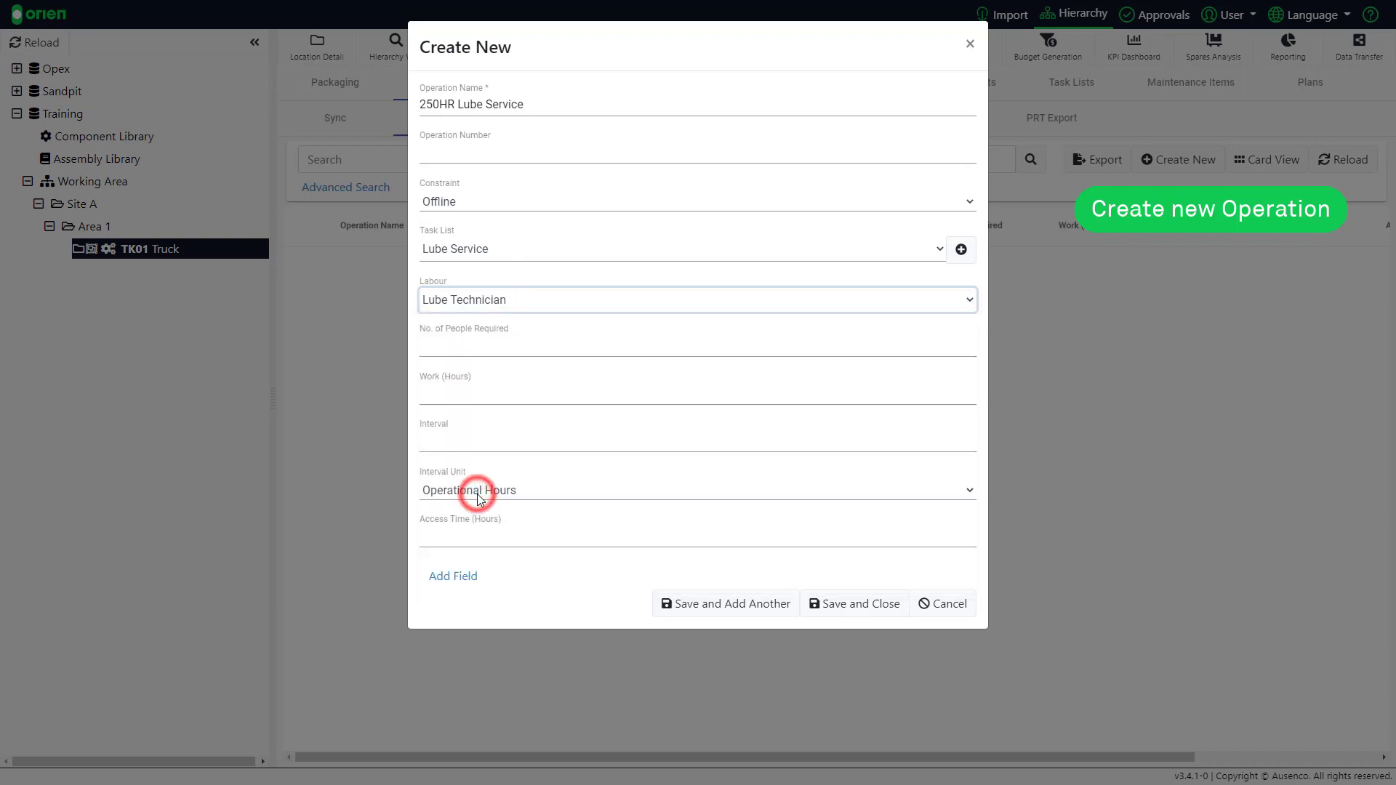
click(485, 348)
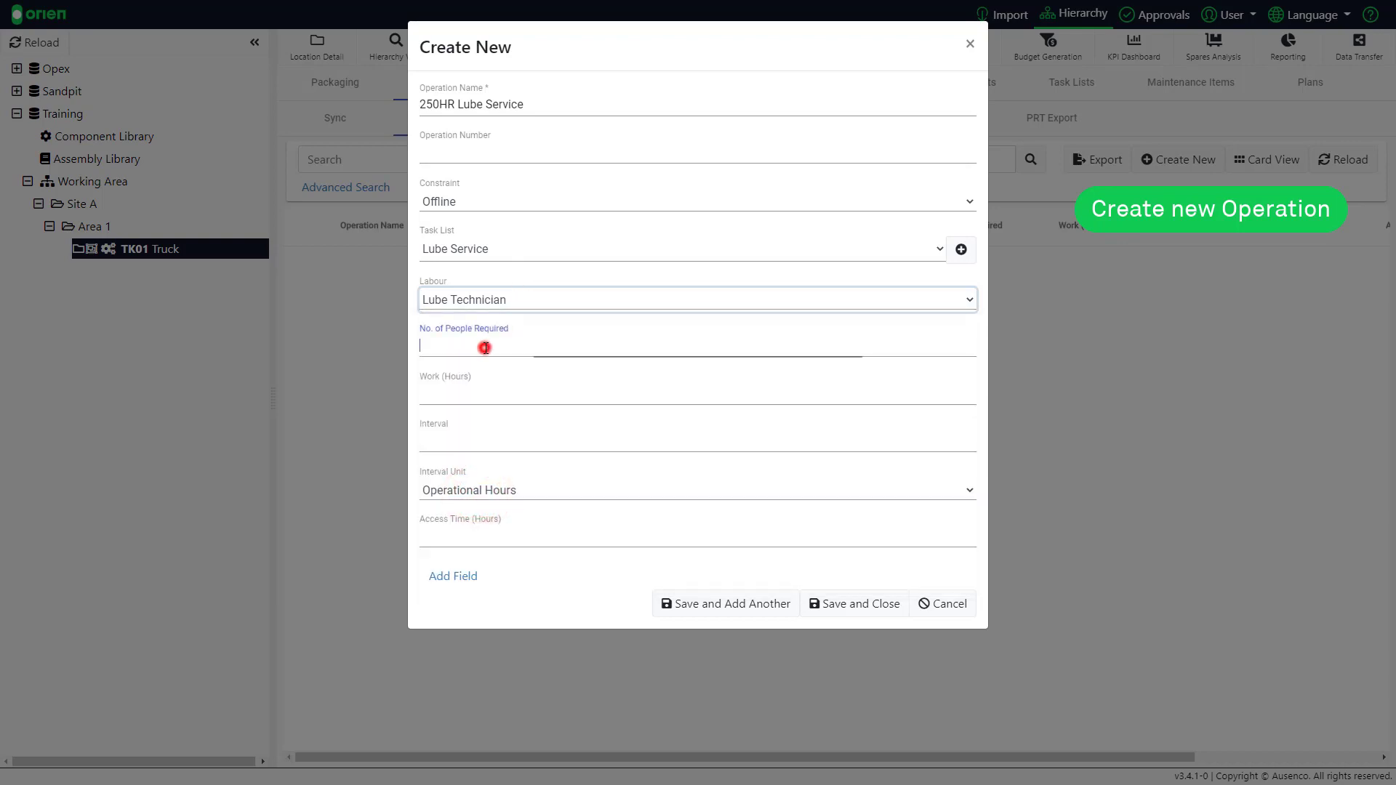
text(1)
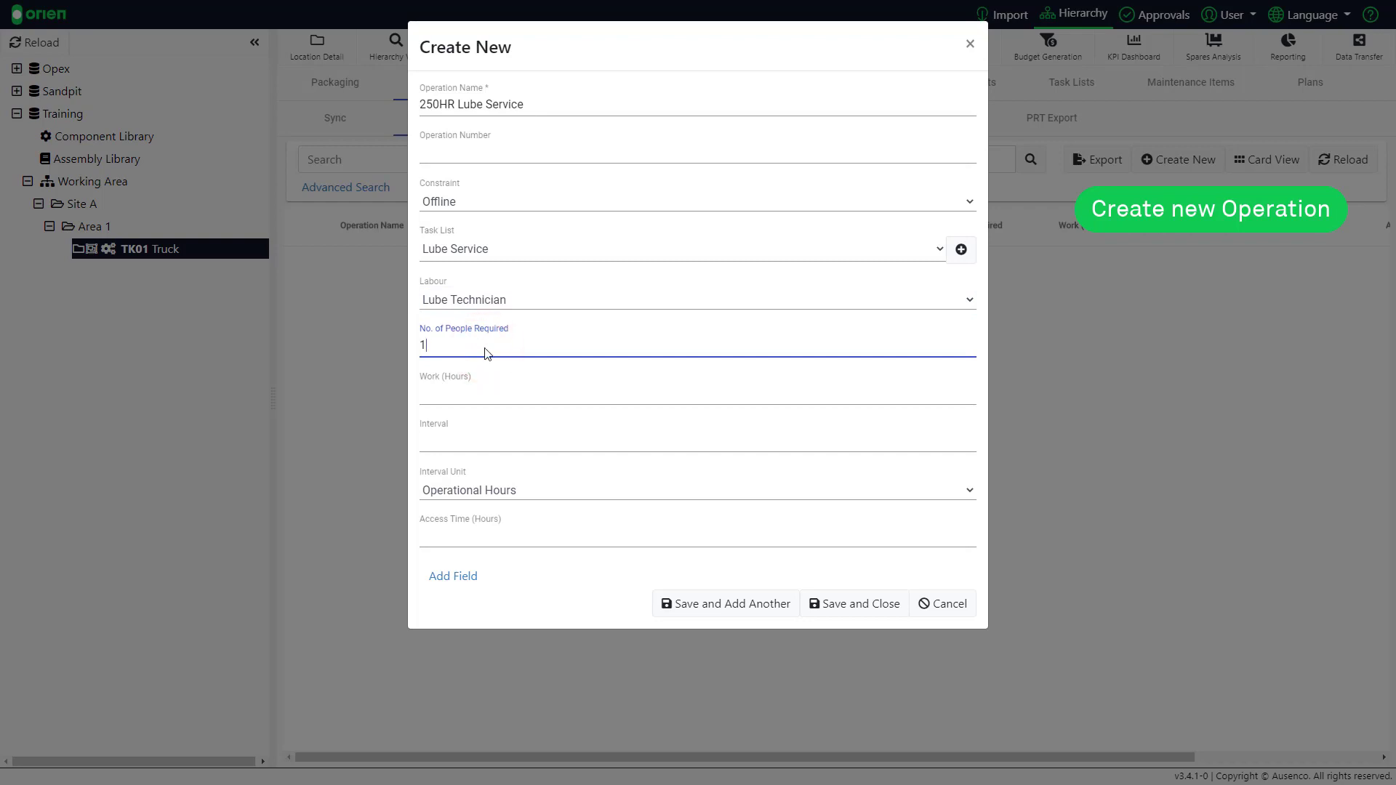
click(458, 393)
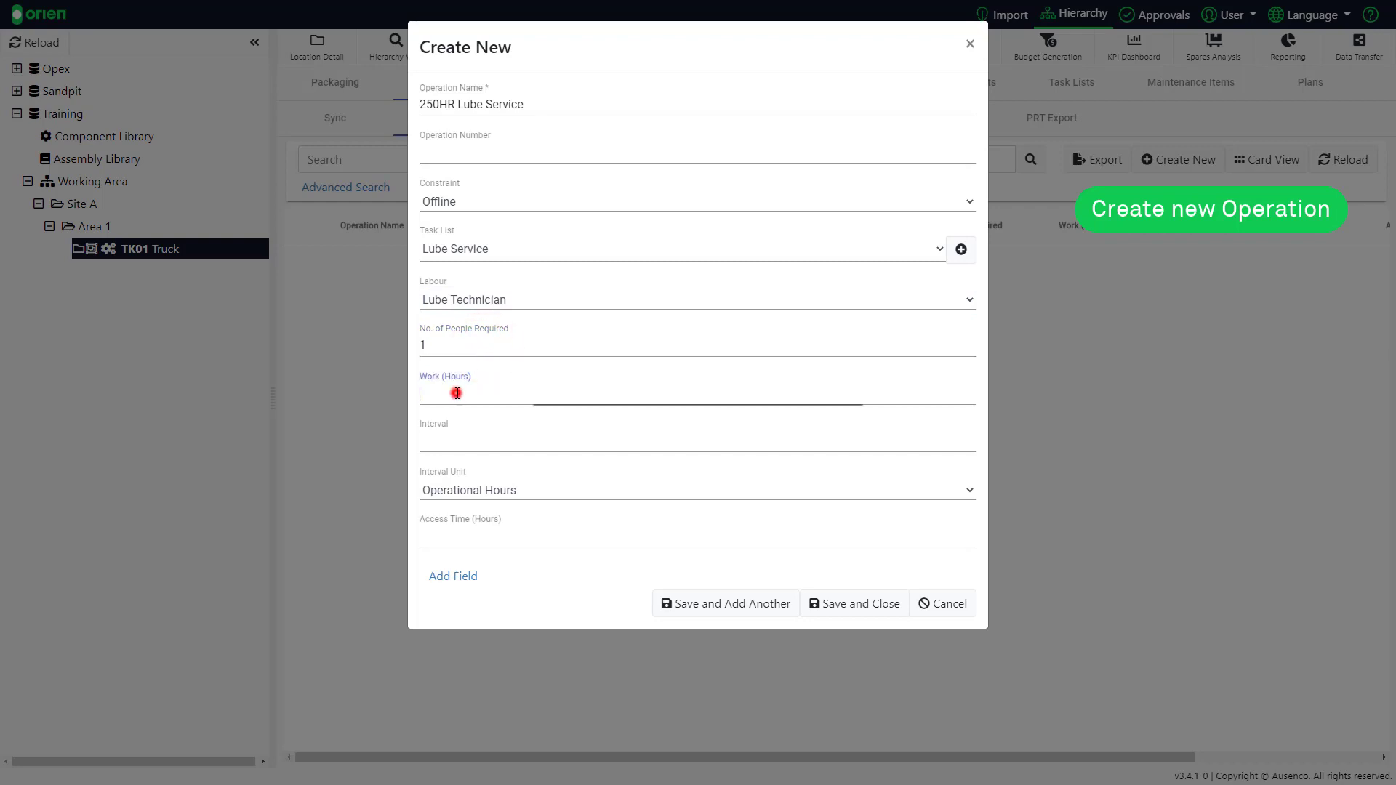
text(1)
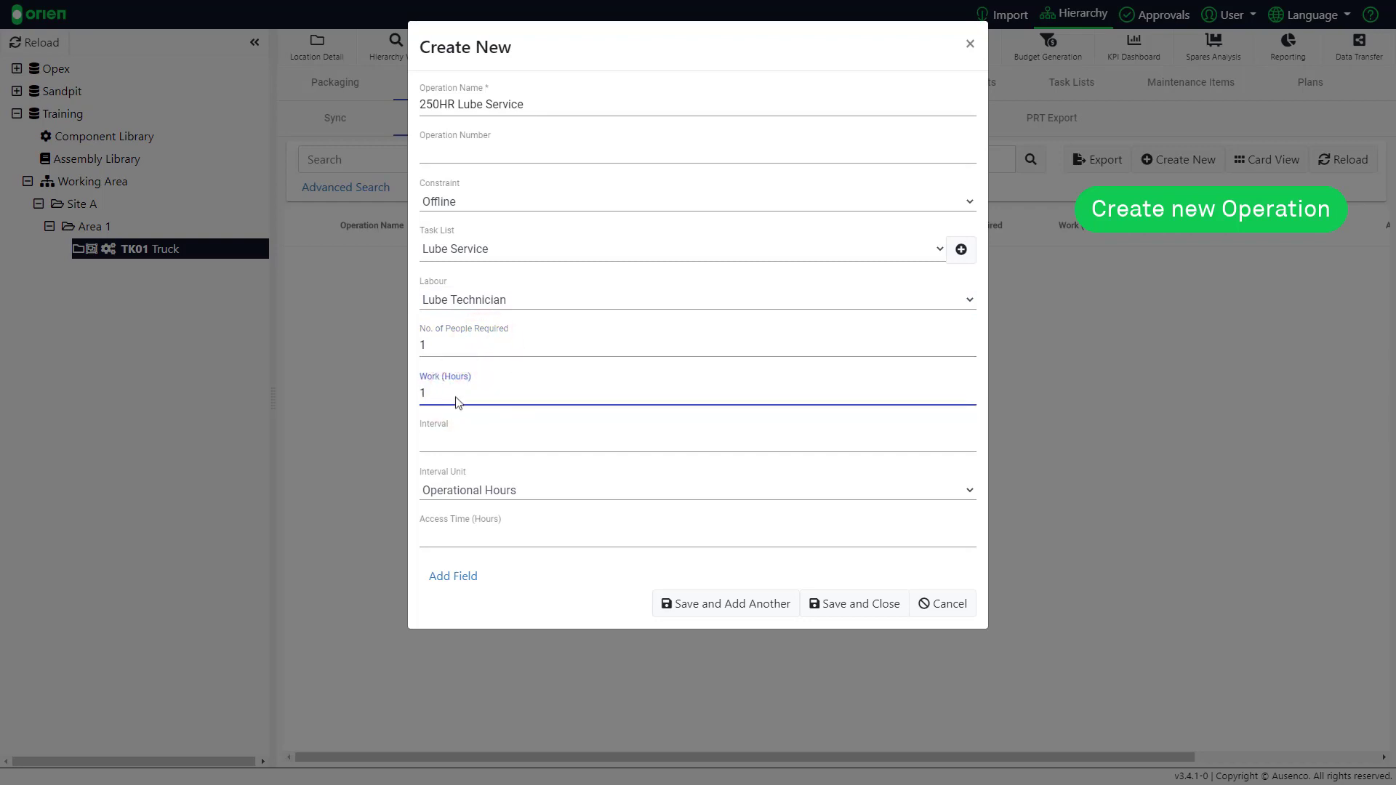
- Set a 250 Operational Hours interval and 1 hour access time, and save the 250HR operation
click(442, 440)
text(250)
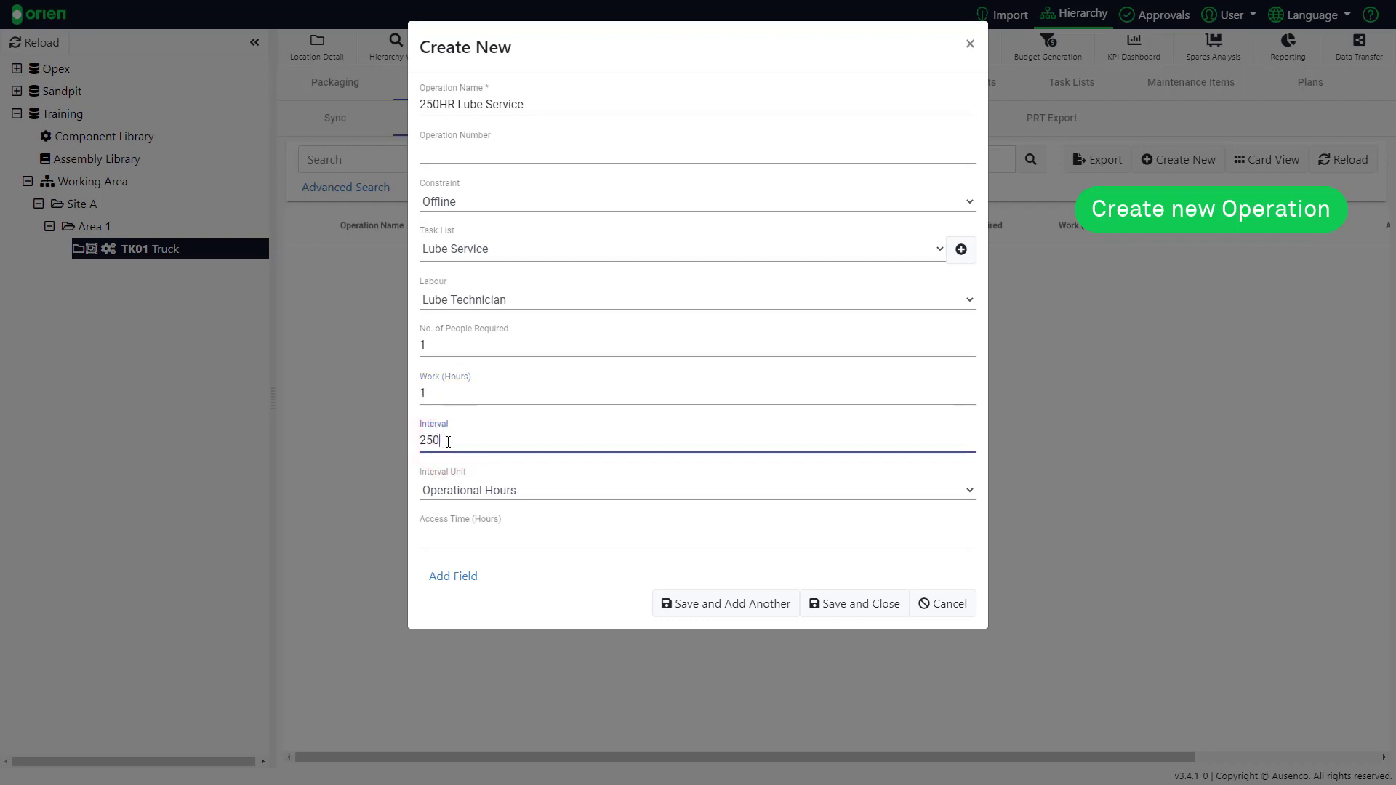
click(454, 490)
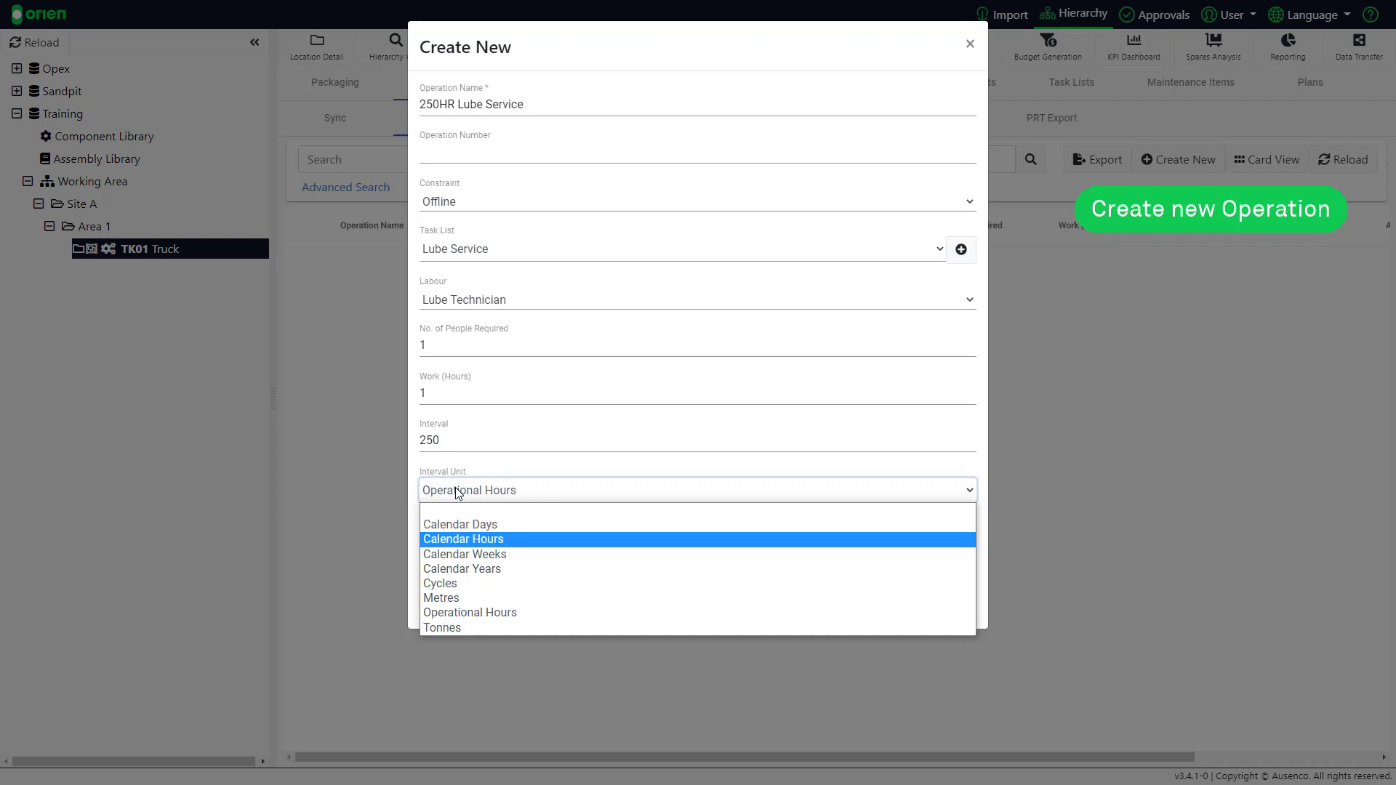
click(449, 613)
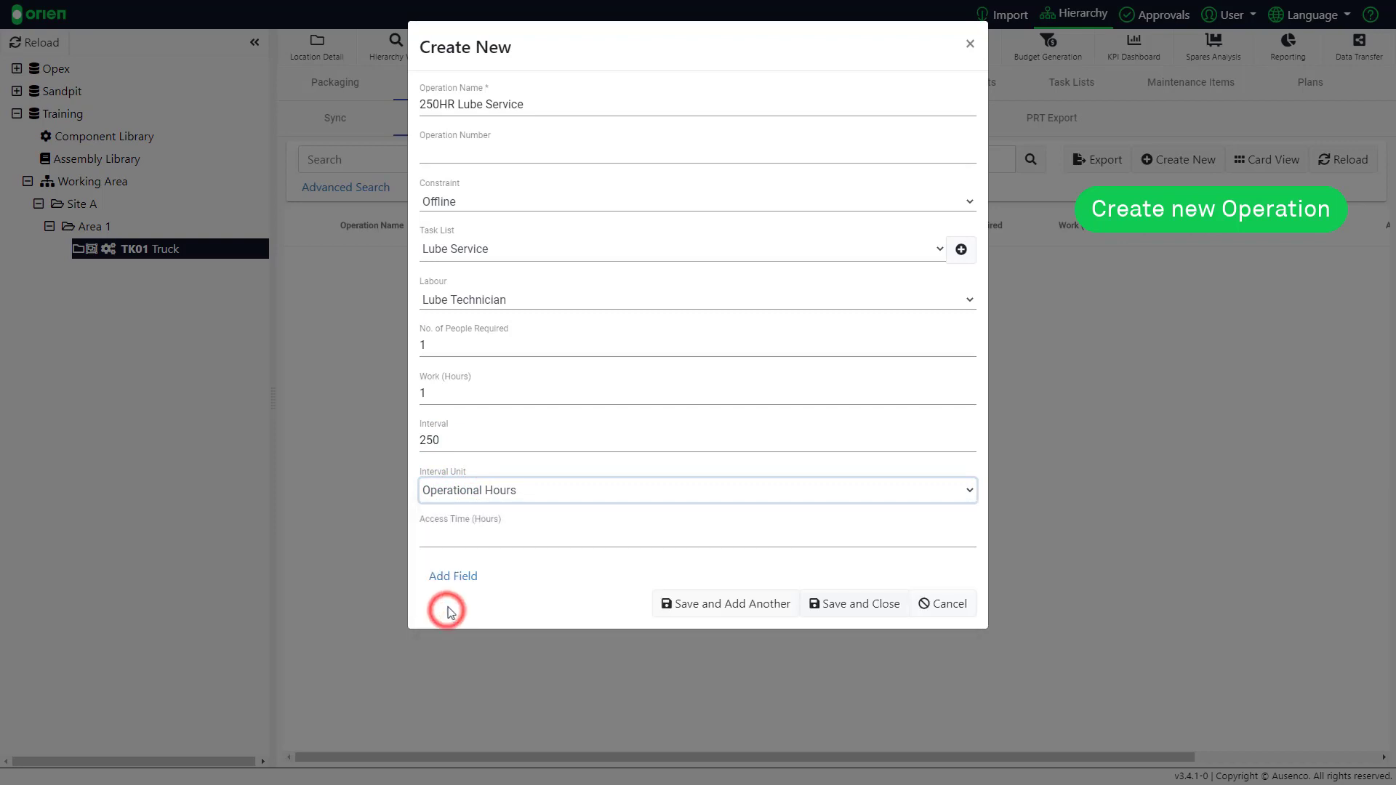
key(Tab)
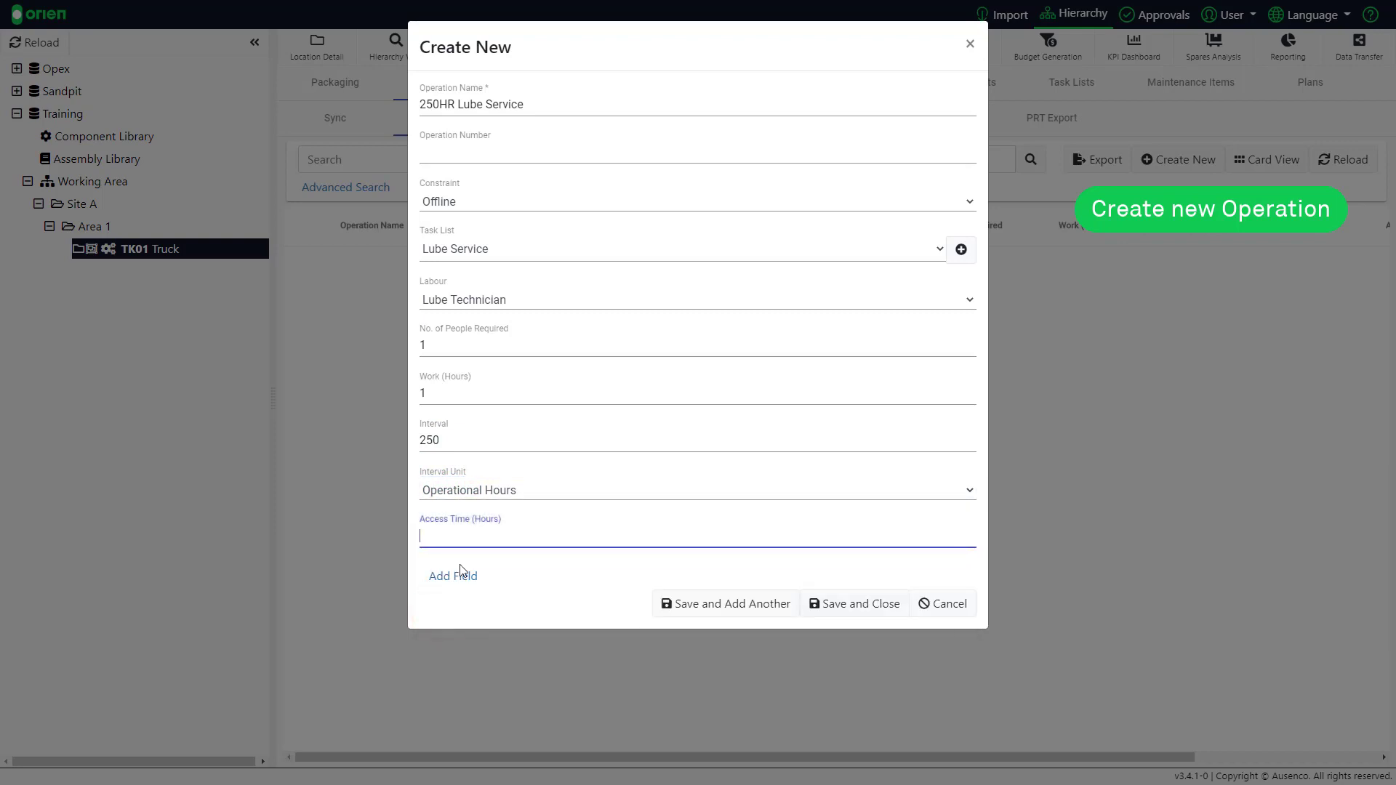
text(1)
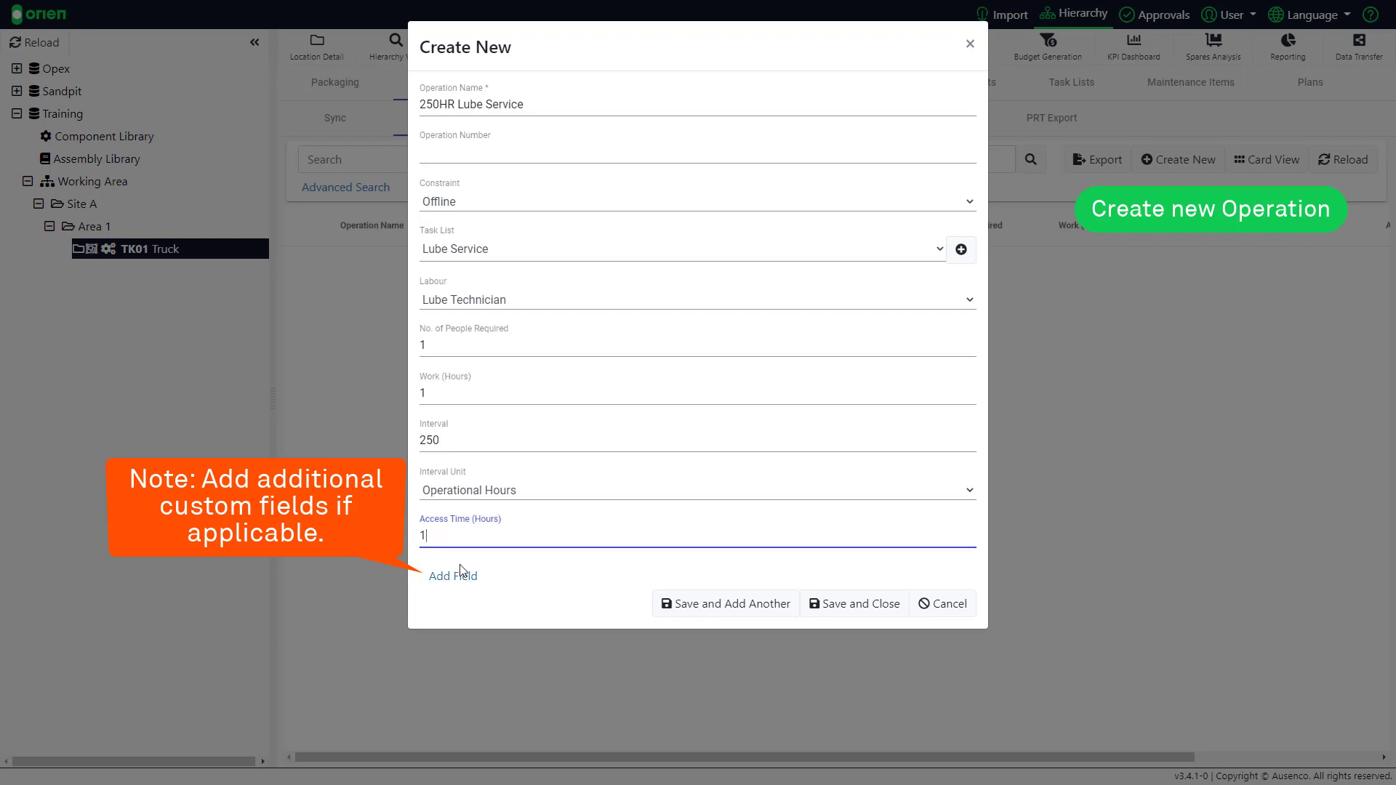
click(852, 614)
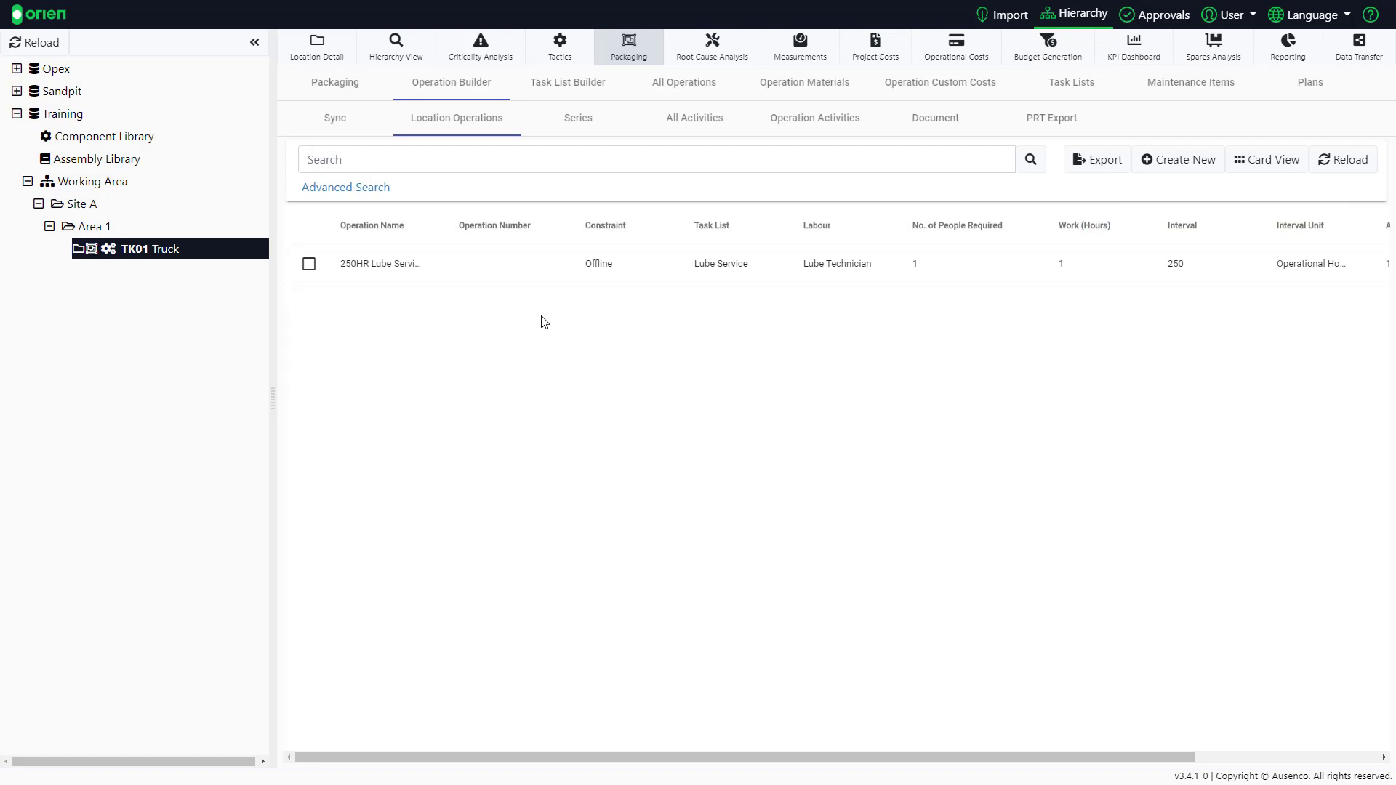
- Start another location operation named "500HR Lube Service" with the Offline constraint
click(1161, 167)
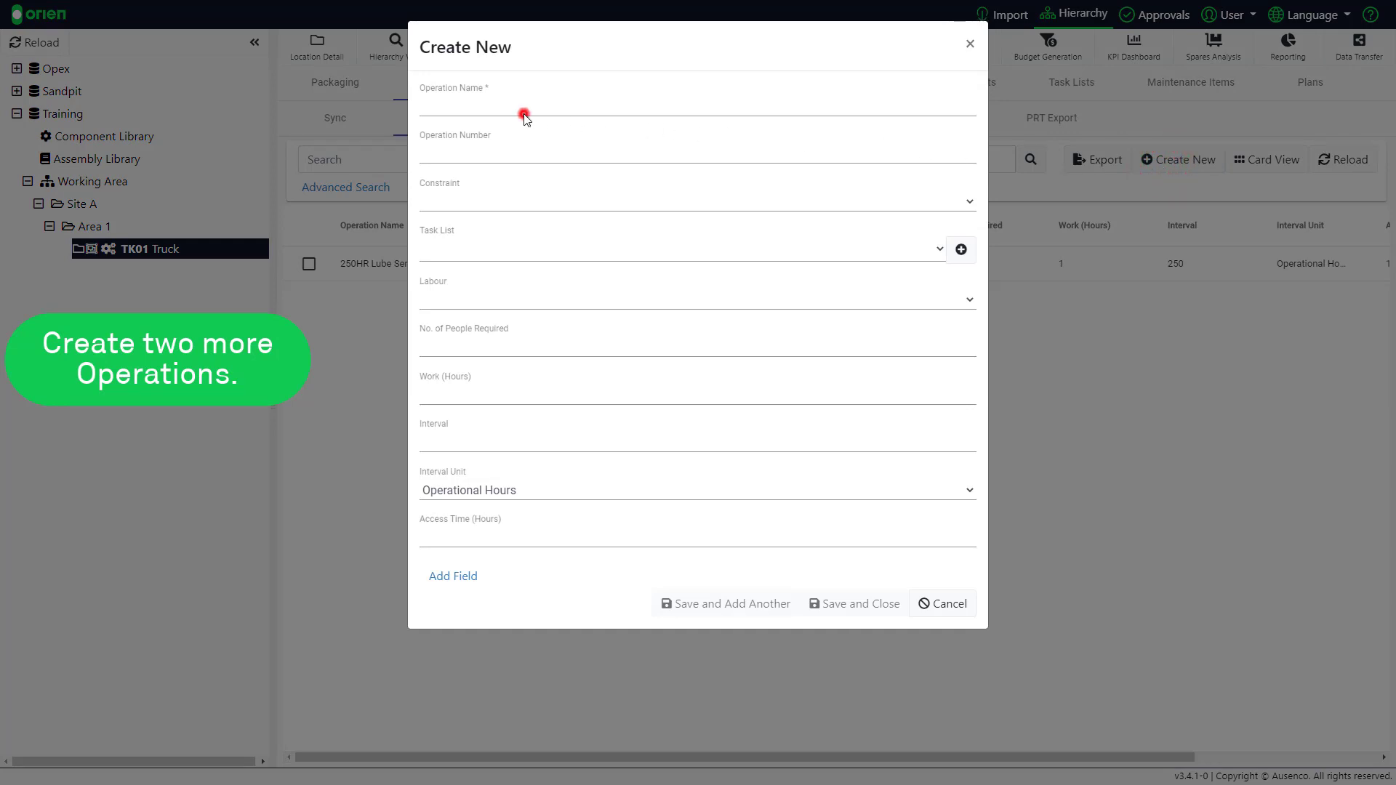
click(524, 111)
text(500HR)
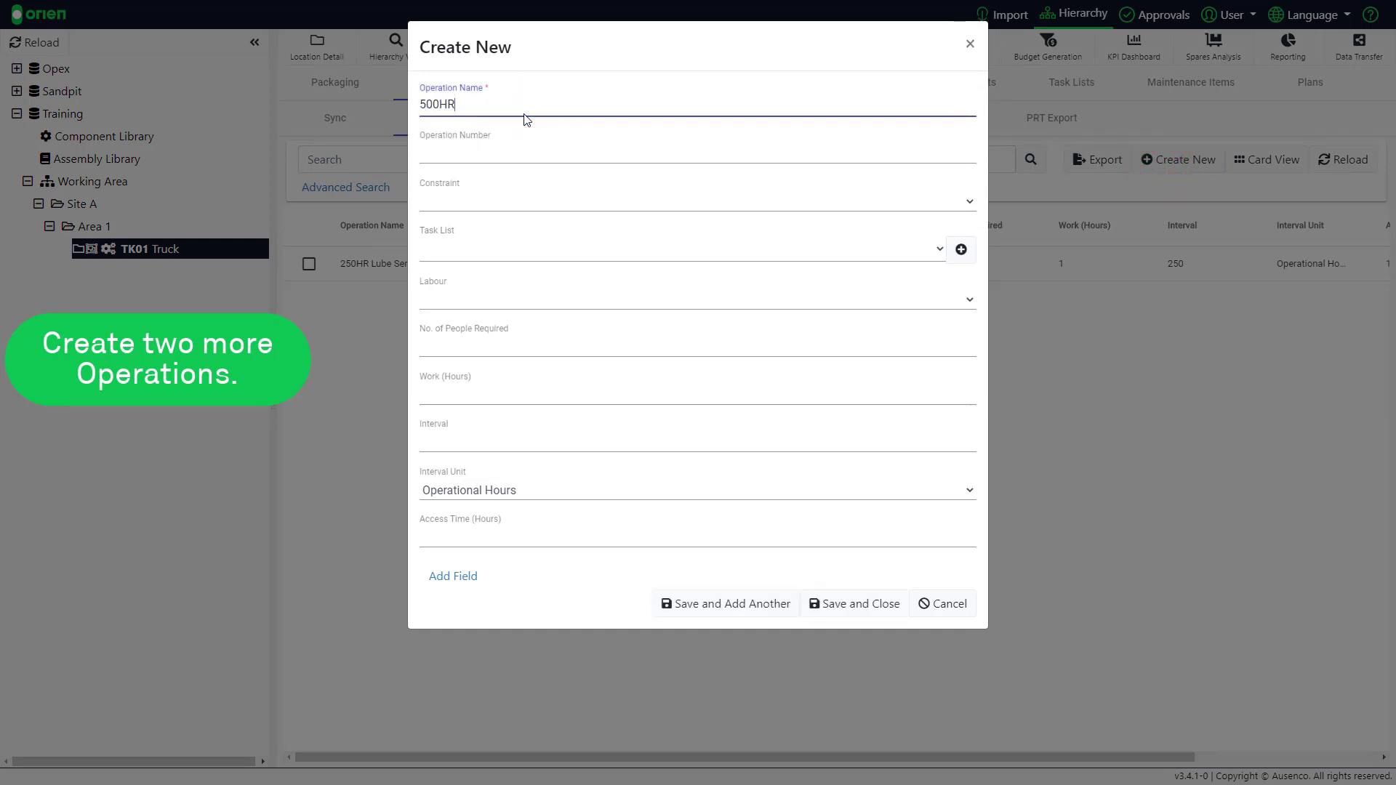
text( Lube Service)
key(Tab)
key(Tab)
key(Down)
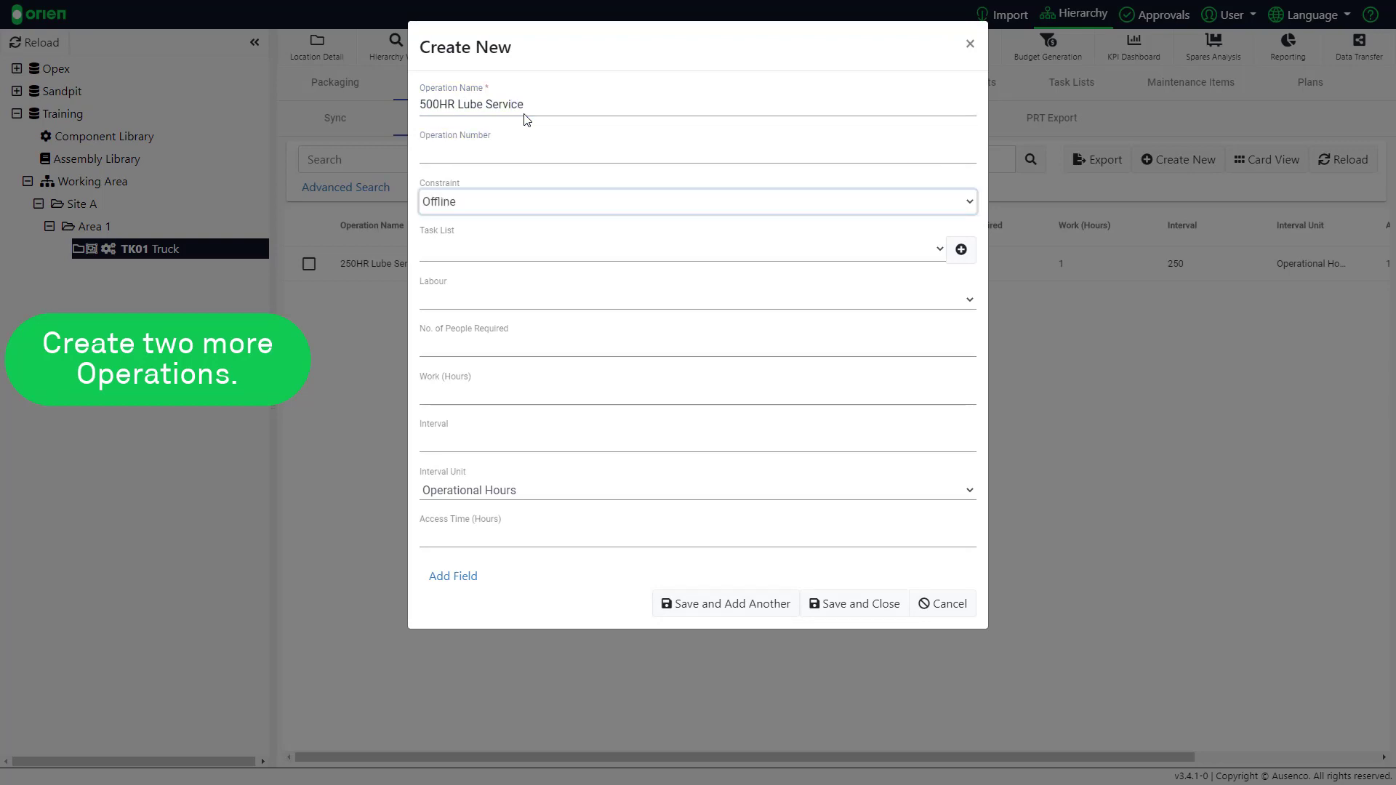
- Assign the 500HR operation the Lube Service task list and Lube Technician labour, with 1 person required and 1.2 hours of work
key(Tab)
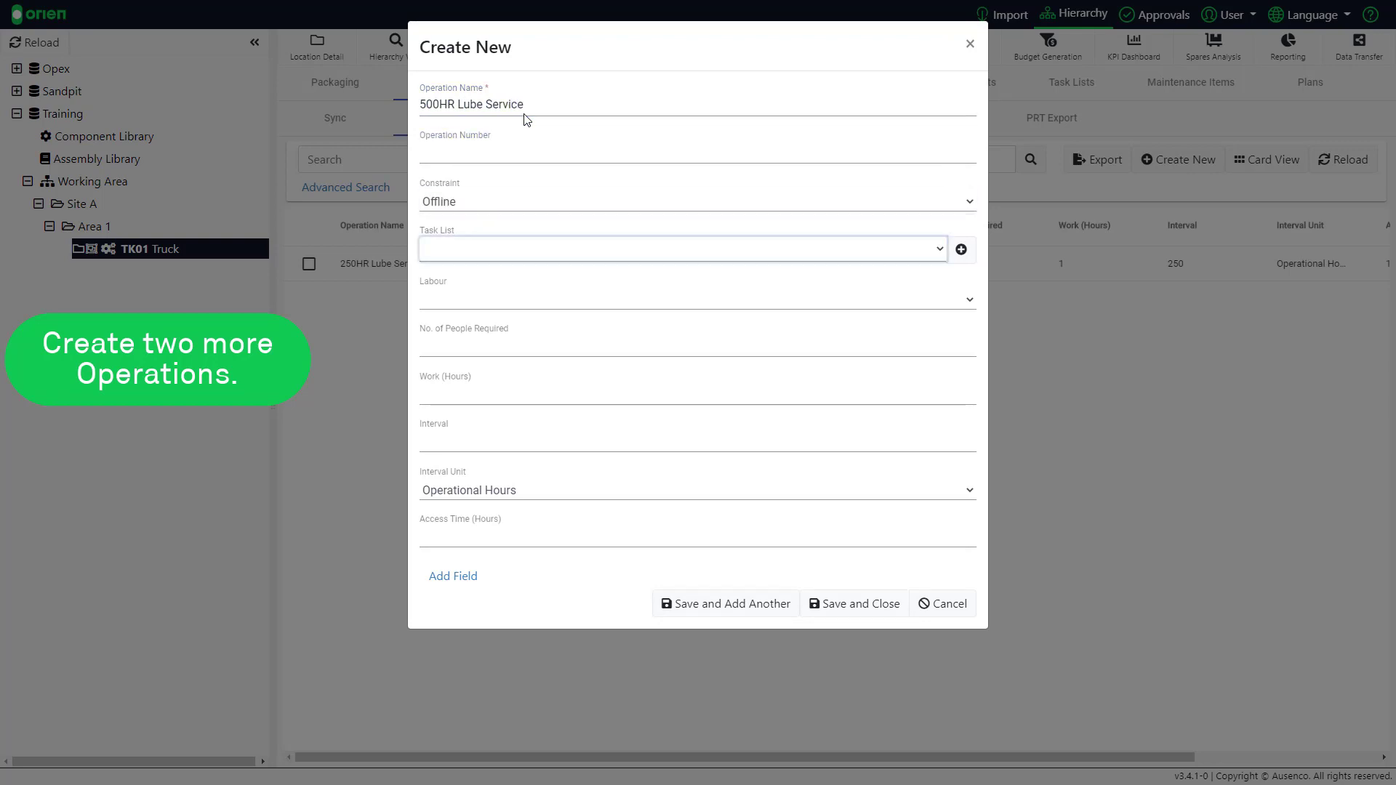
key(Down)
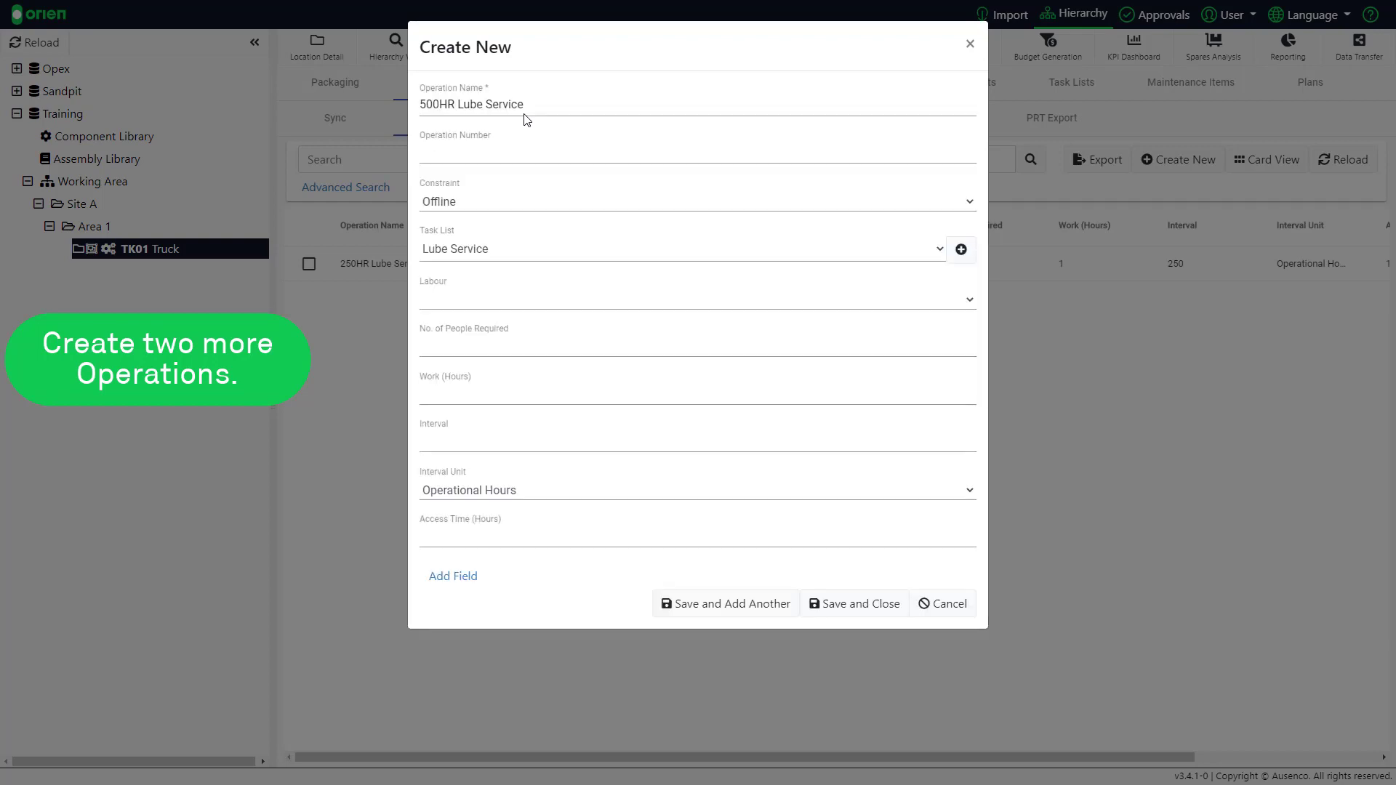
click(466, 306)
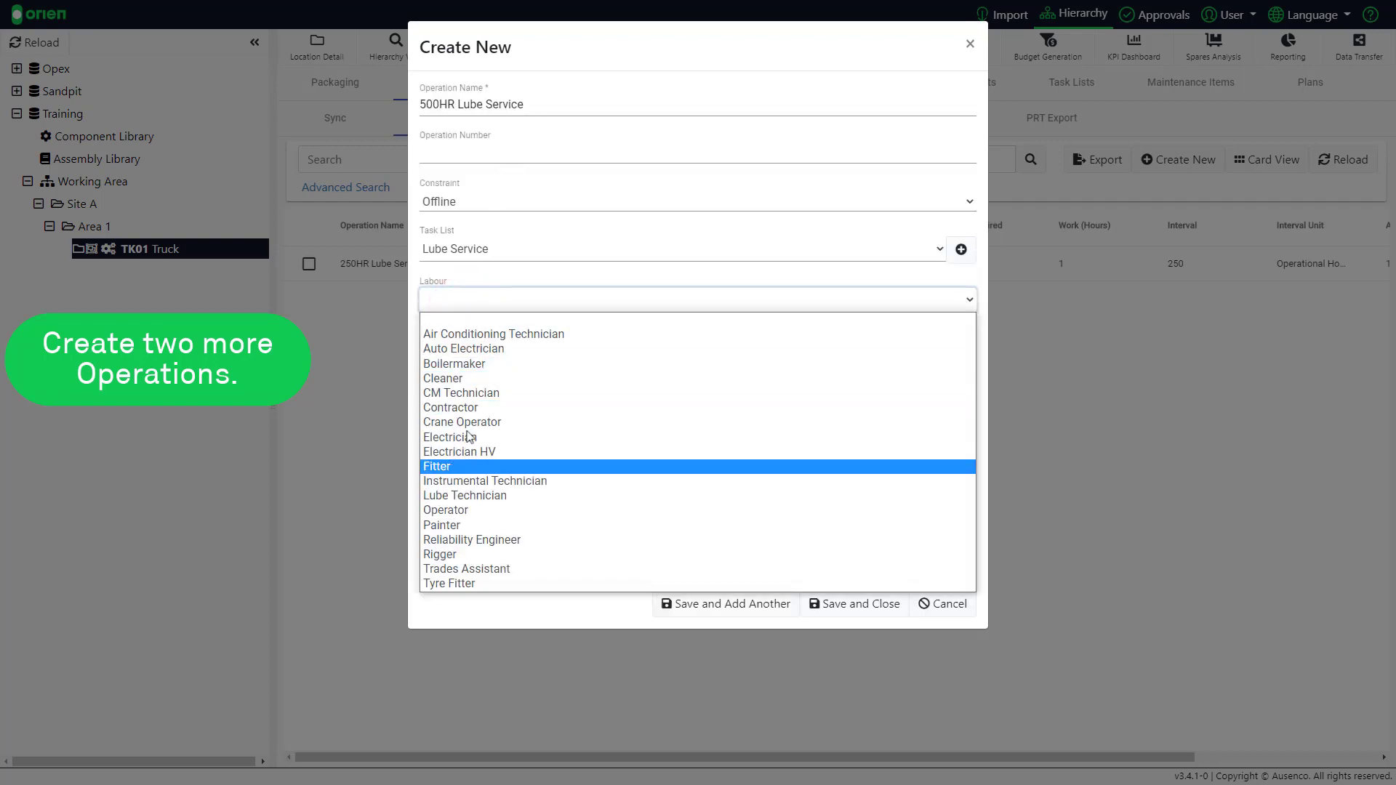
click(466, 493)
click(450, 347)
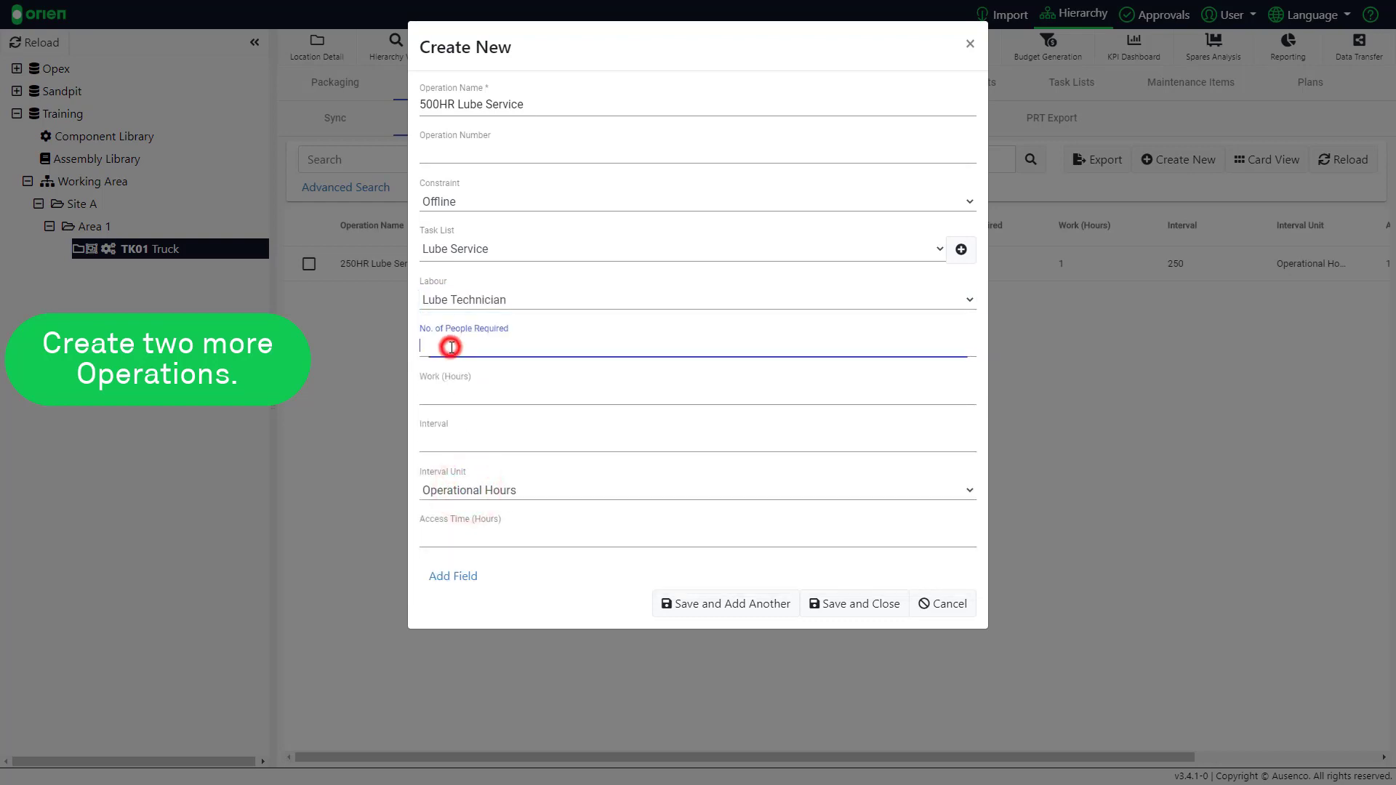
text(1)
click(448, 395)
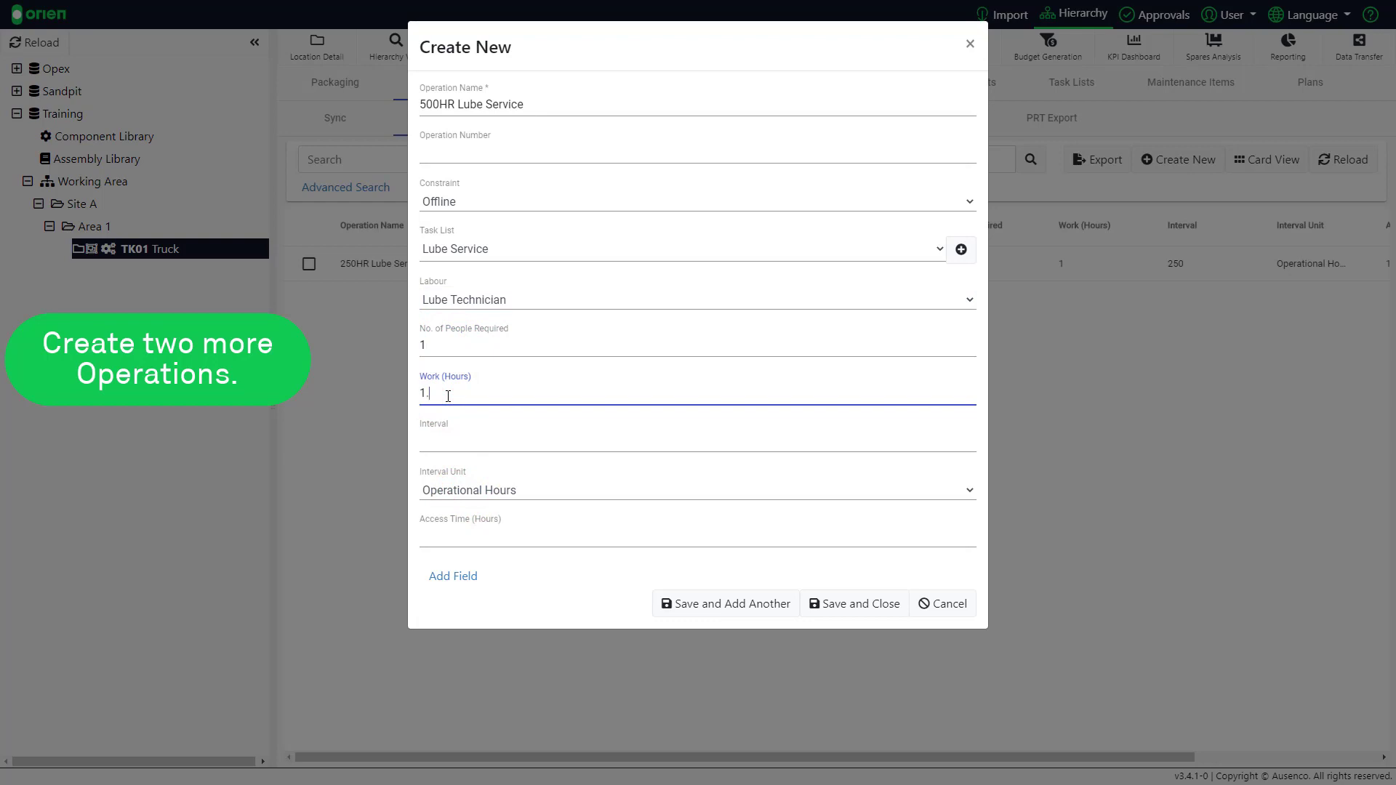
- Set a 500 Operational Hours interval and 1.2 hours access time, and save the 500HR operation, continuing with another new one
click(440, 441)
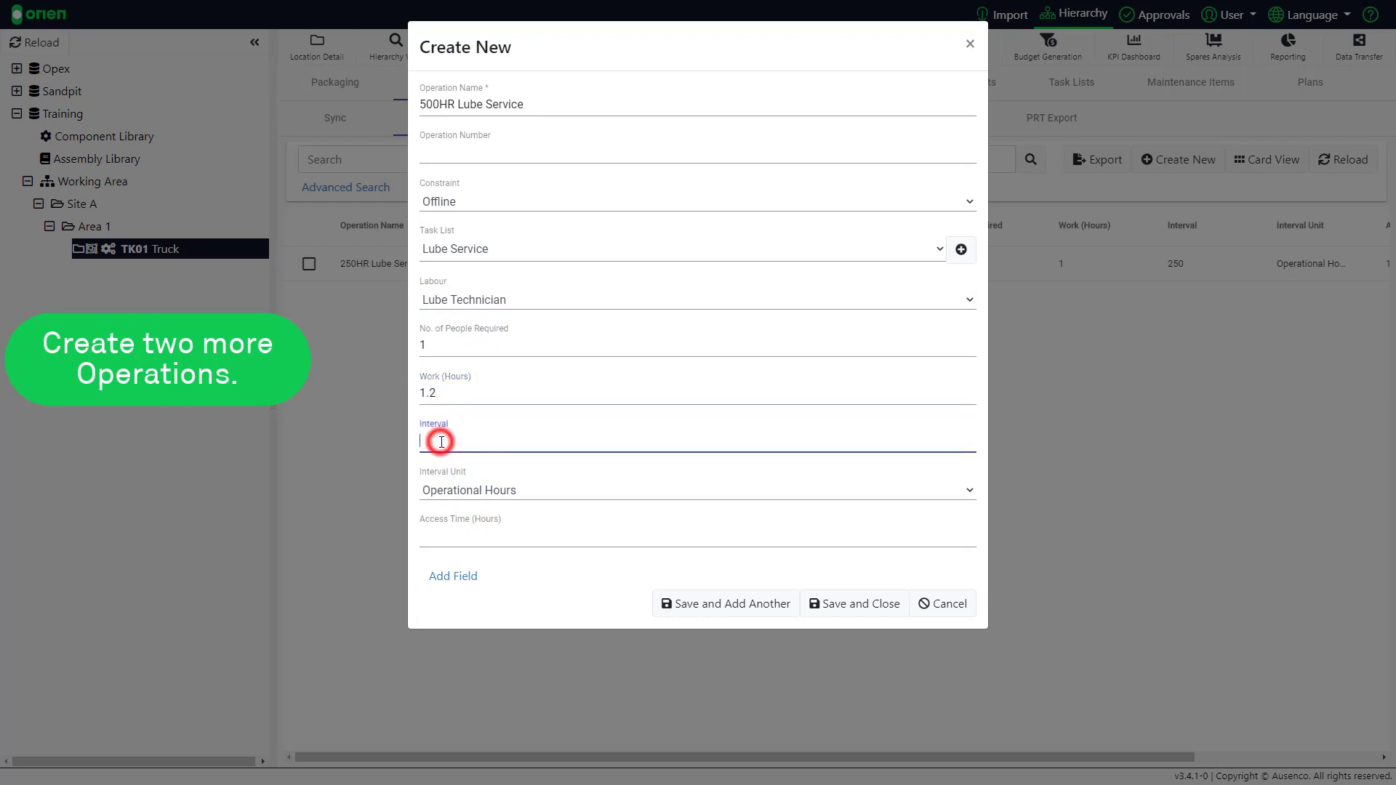
text(500)
click(437, 490)
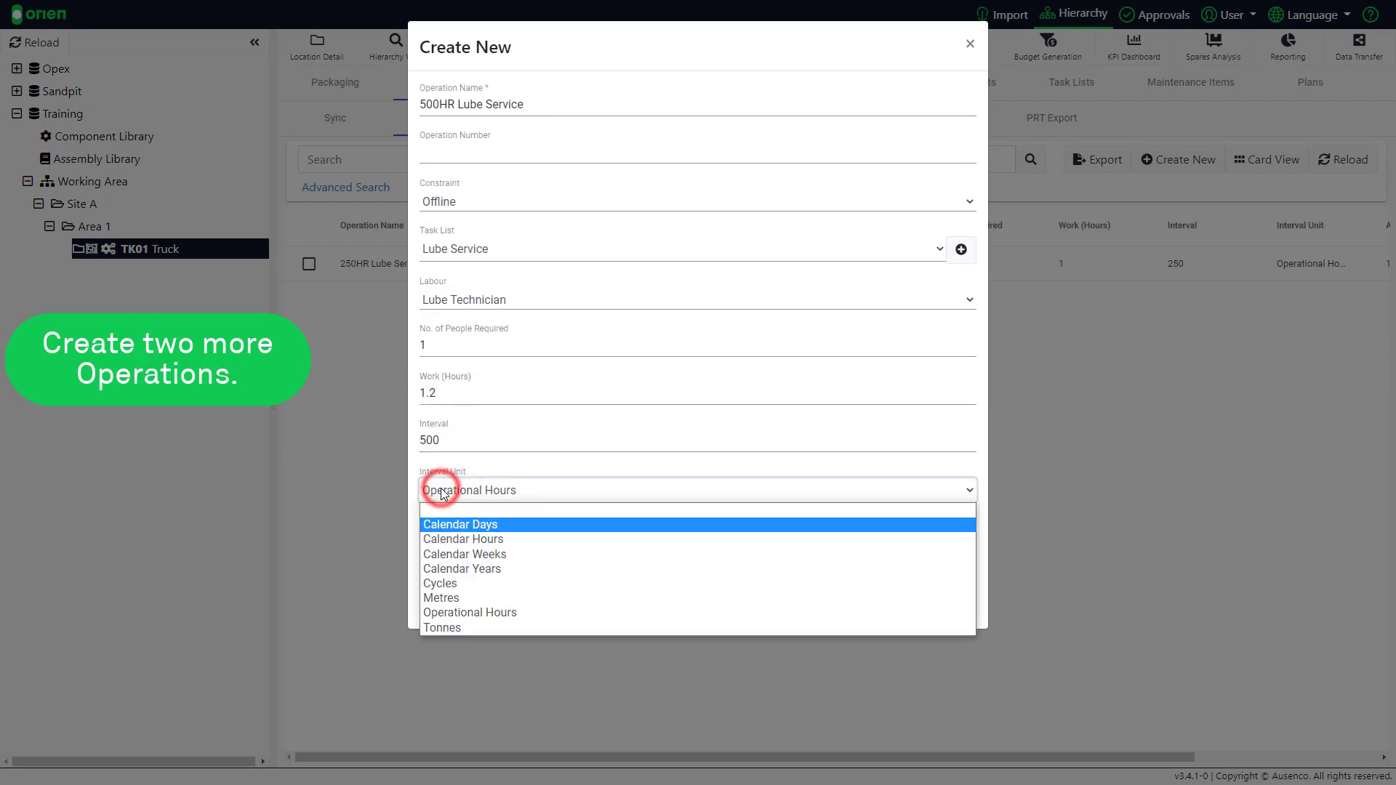
click(446, 614)
click(453, 537)
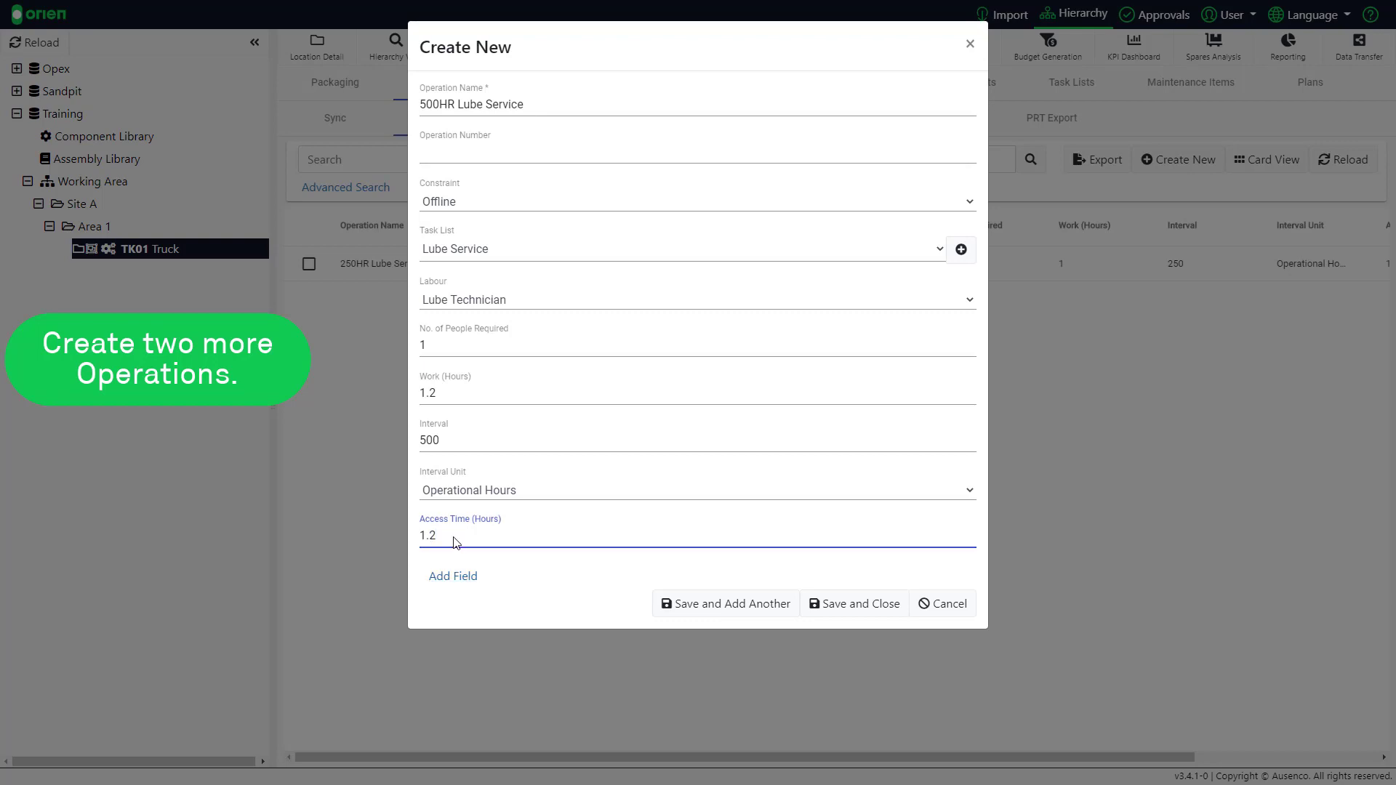
click(725, 606)
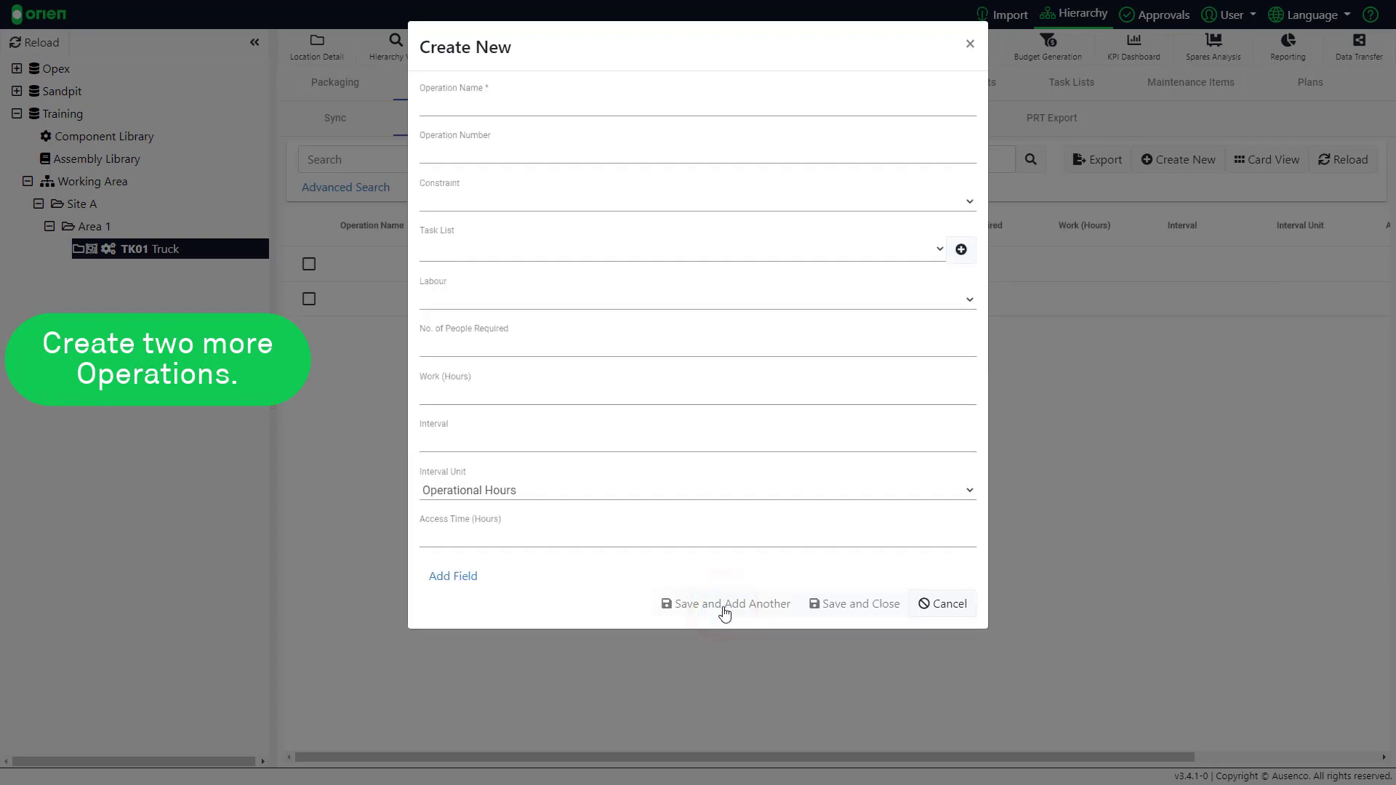
- Name the new operation "1000HR Lube Service" and give it the Offline constraint and the Lube Service task list
click(481, 101)
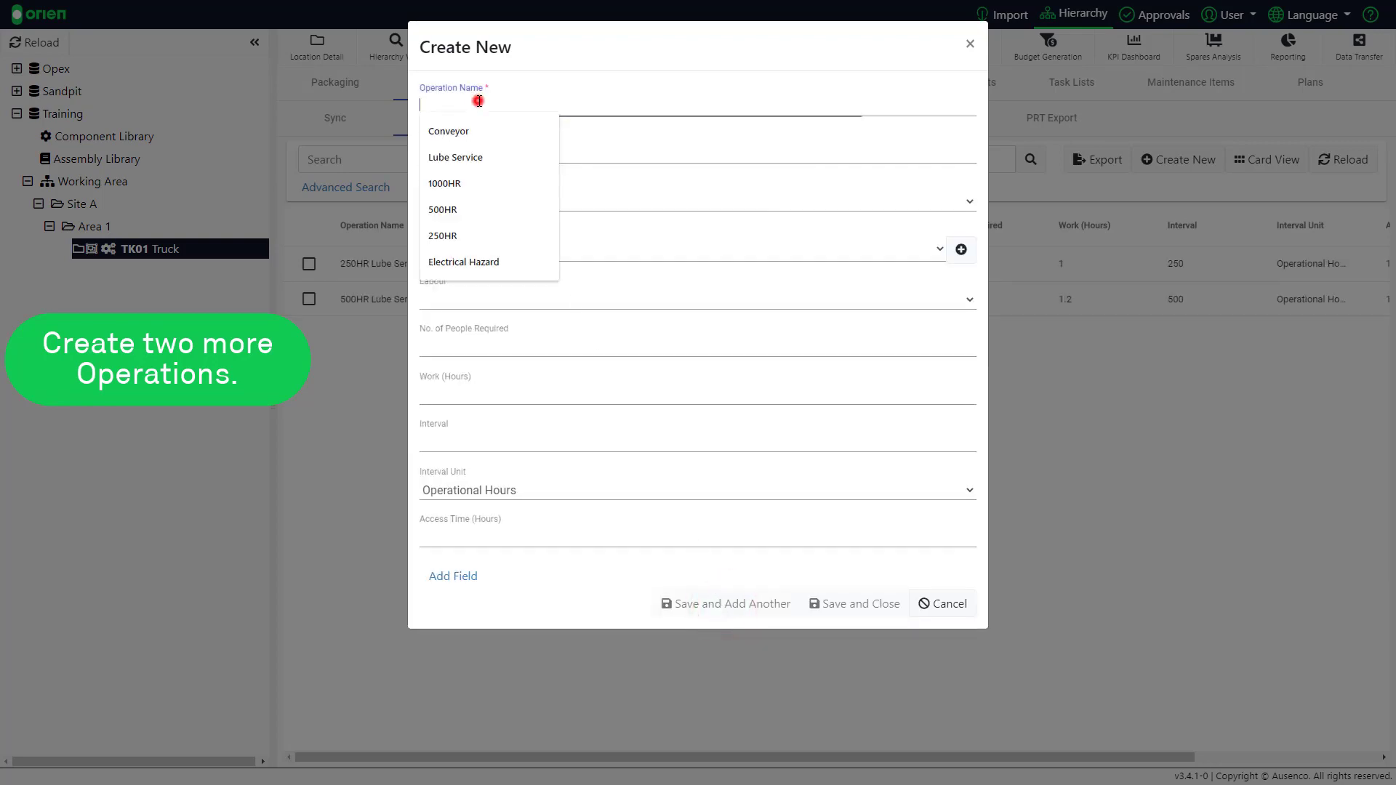
text(1000)
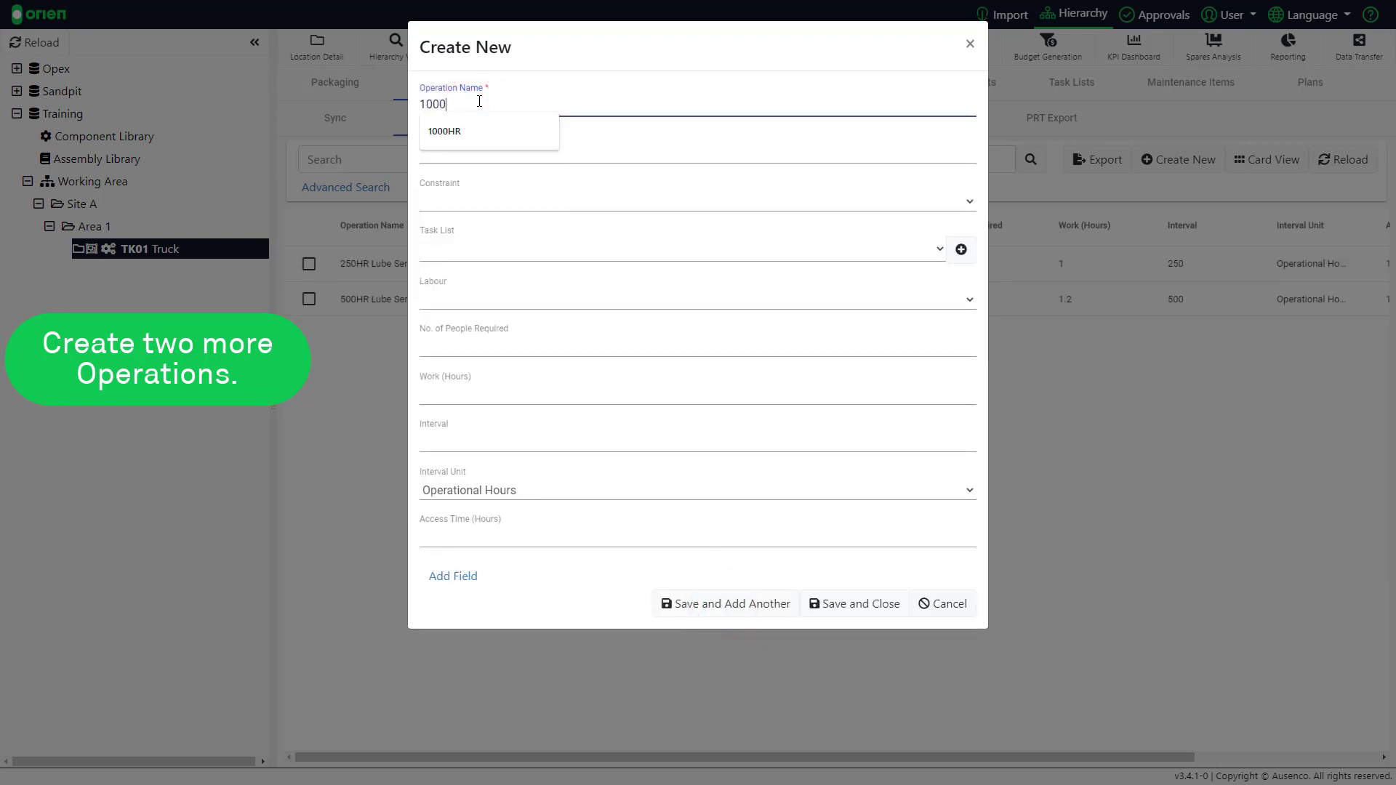
text(HR Lube Service)
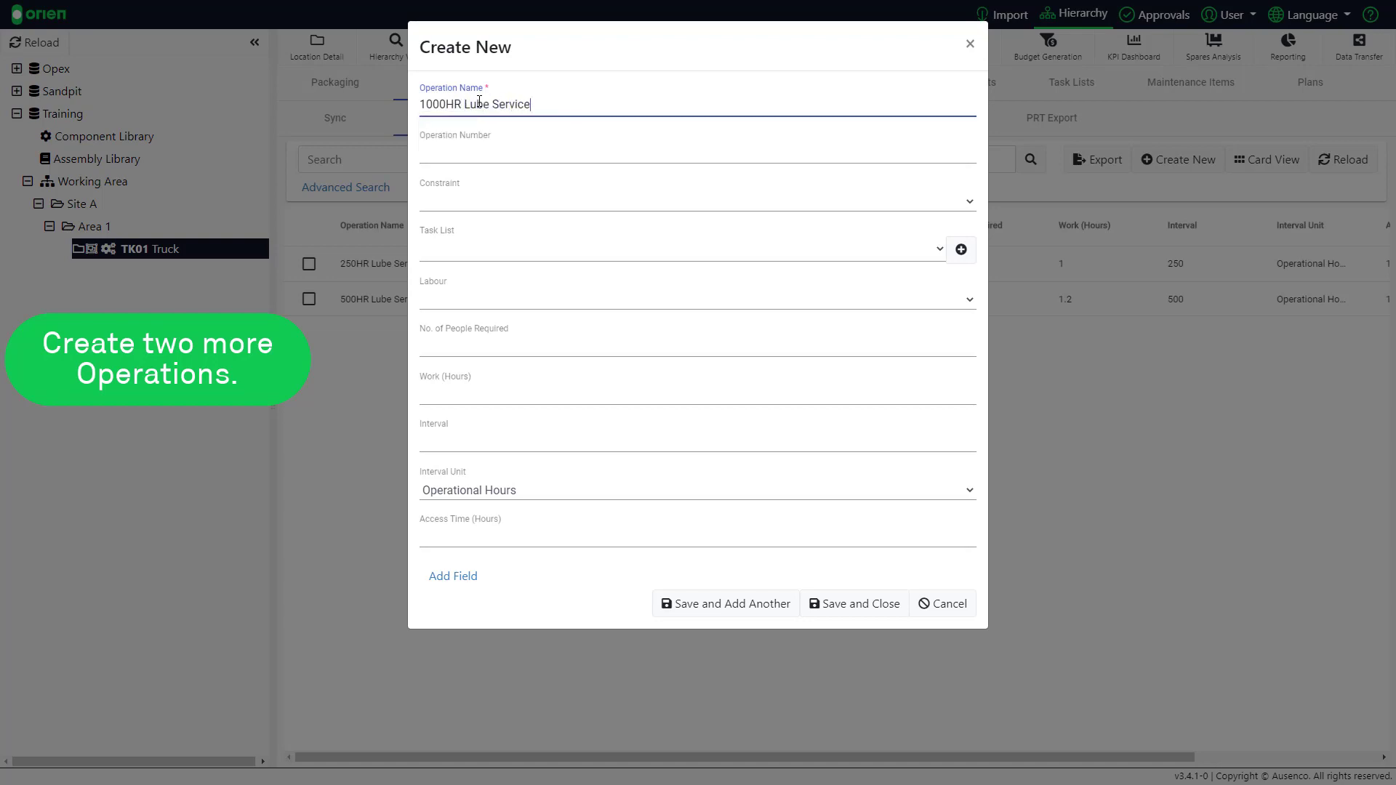
click(486, 198)
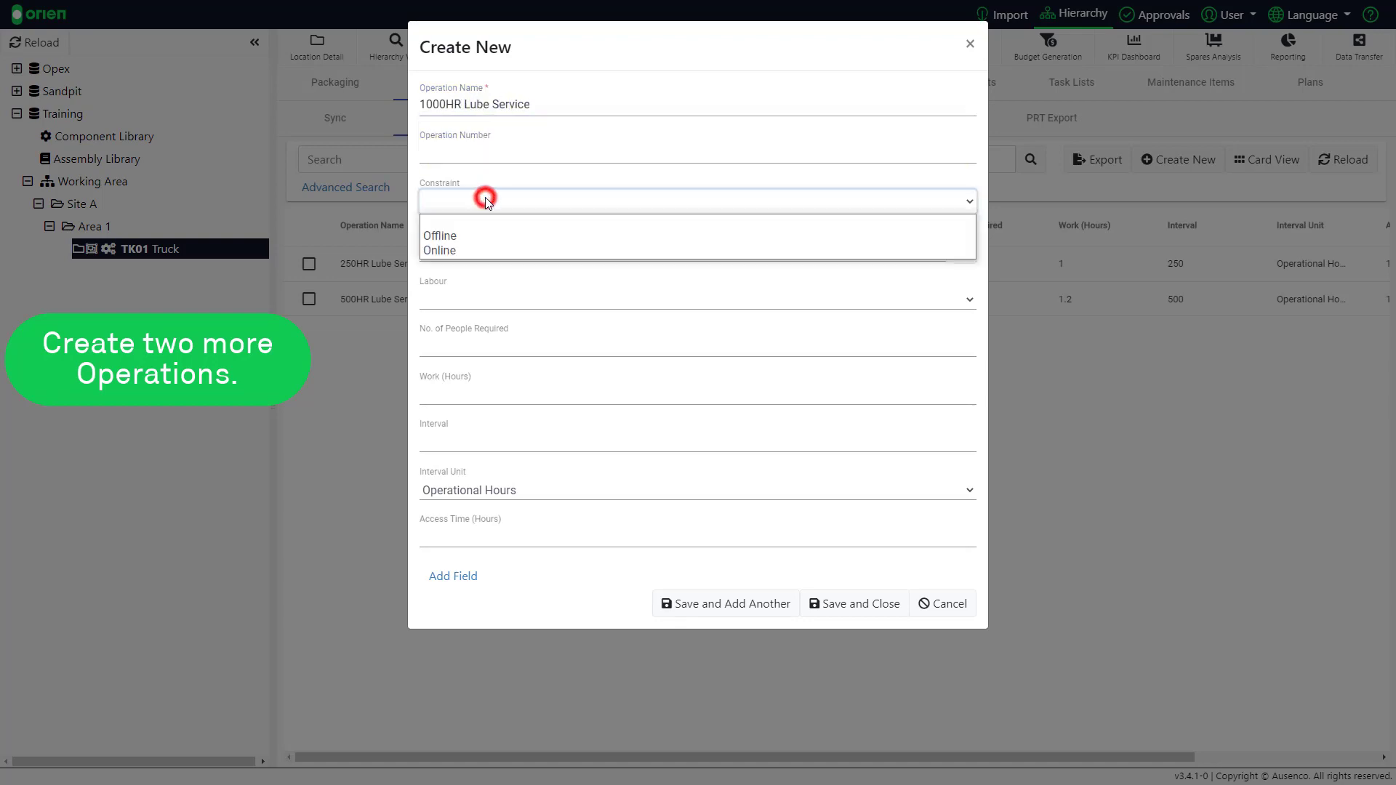
click(473, 235)
click(470, 246)
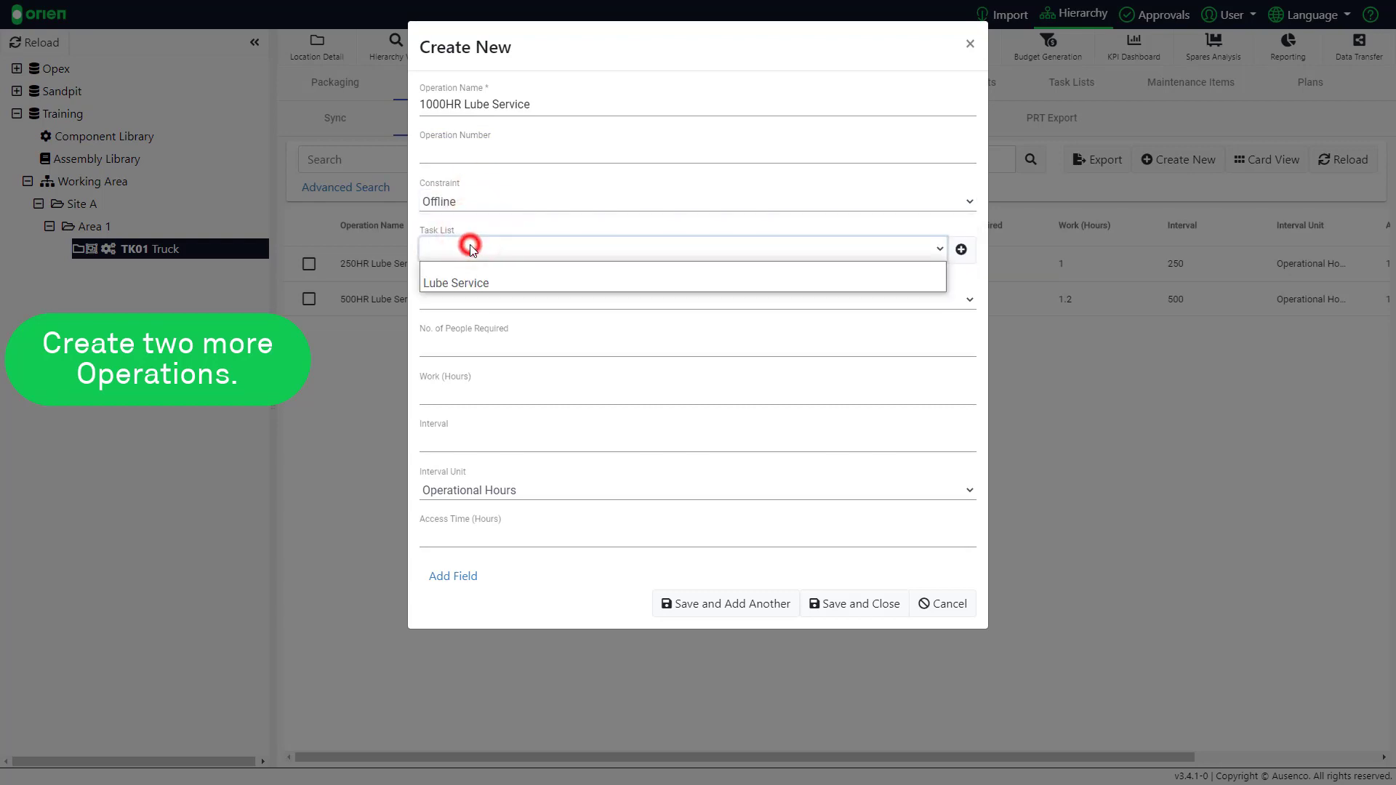
click(467, 283)
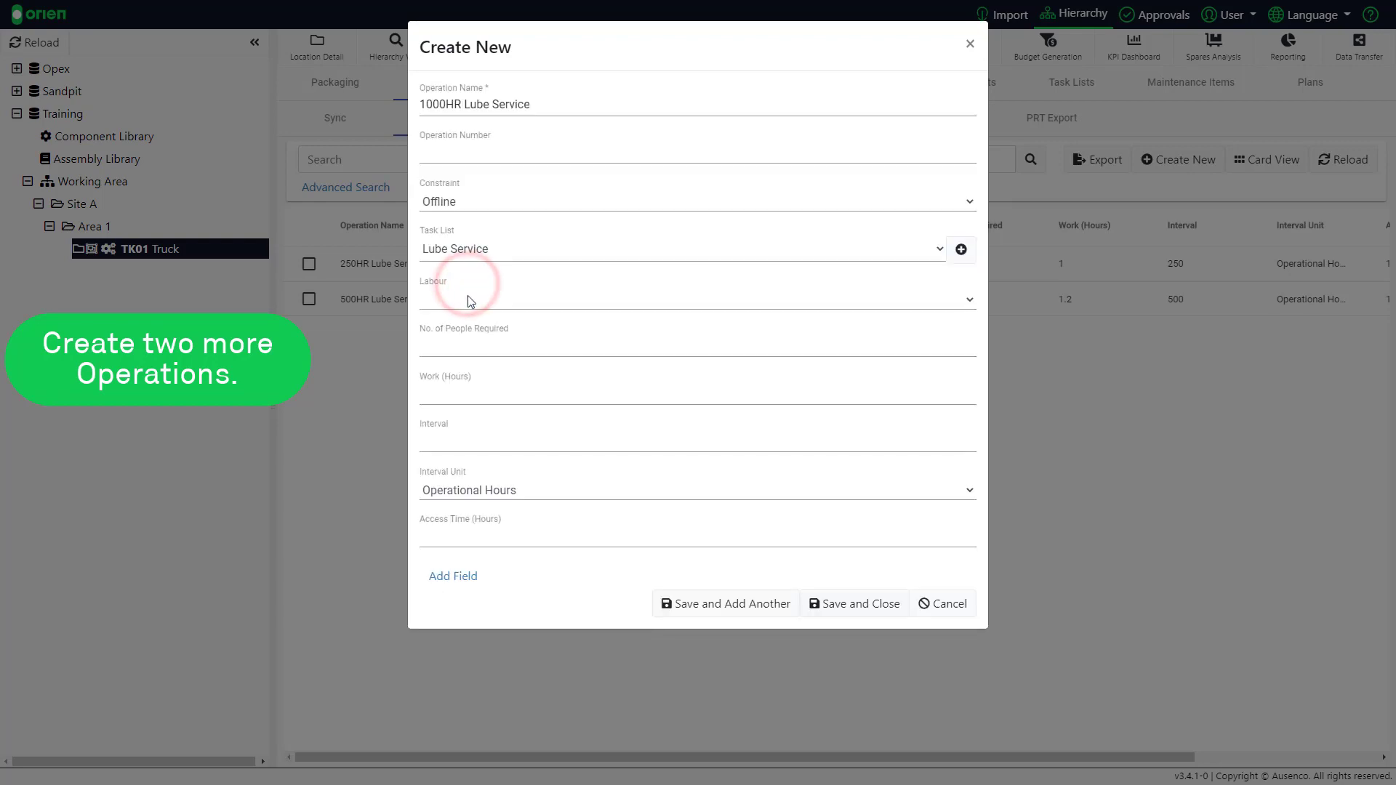
- Set the 1000HR operation's labour to Lube Technician, with 1 person required and 1.2 hours of work
click(468, 301)
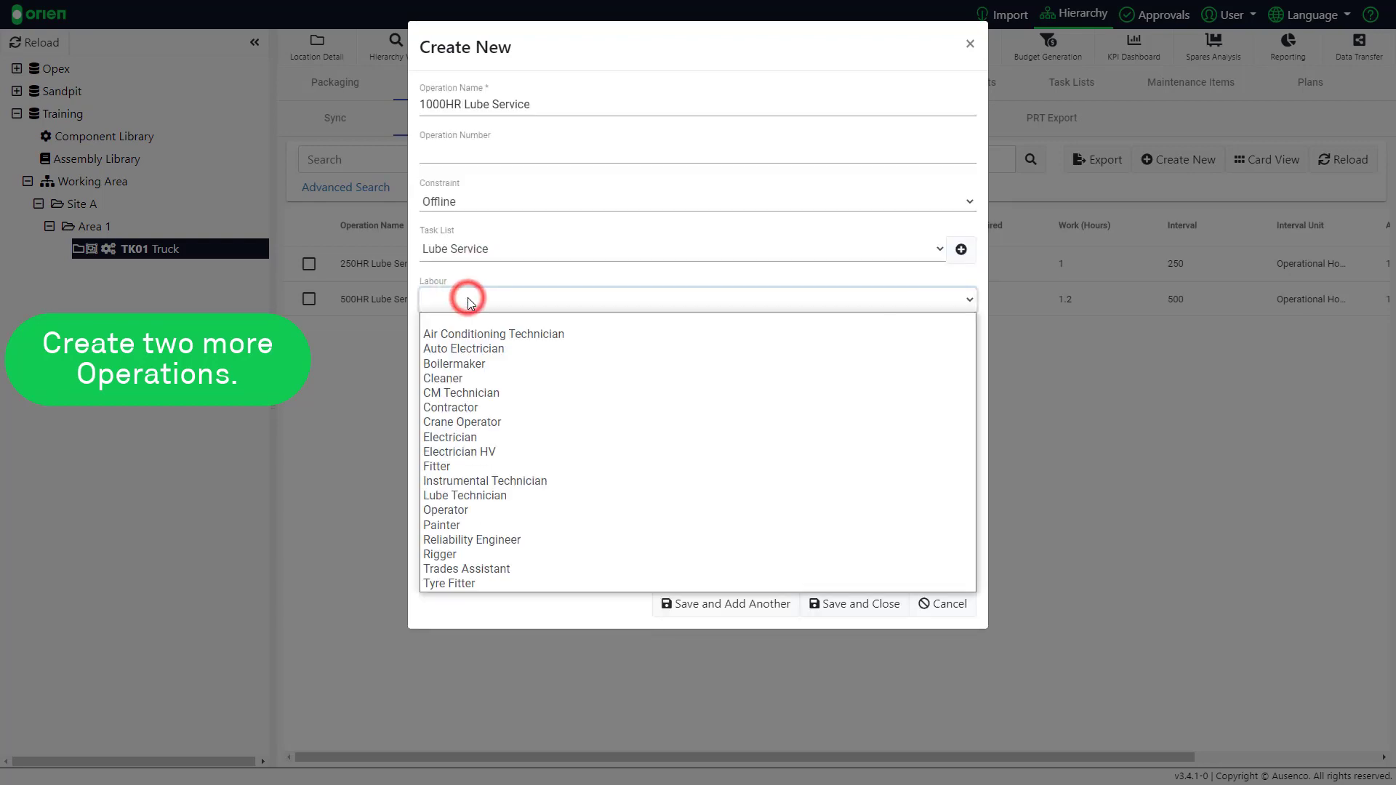
click(480, 493)
click(466, 347)
text(1)
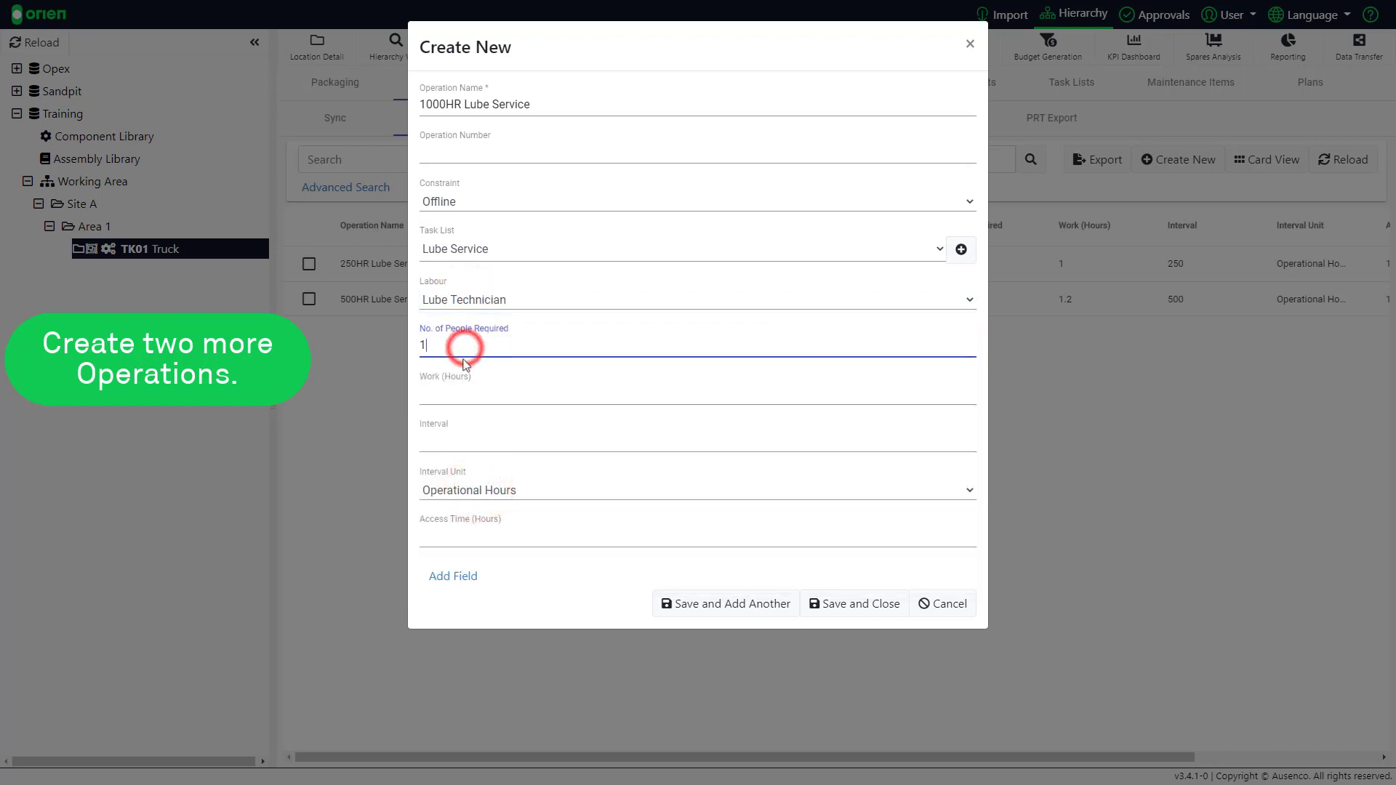
click(456, 396)
text(1.2)
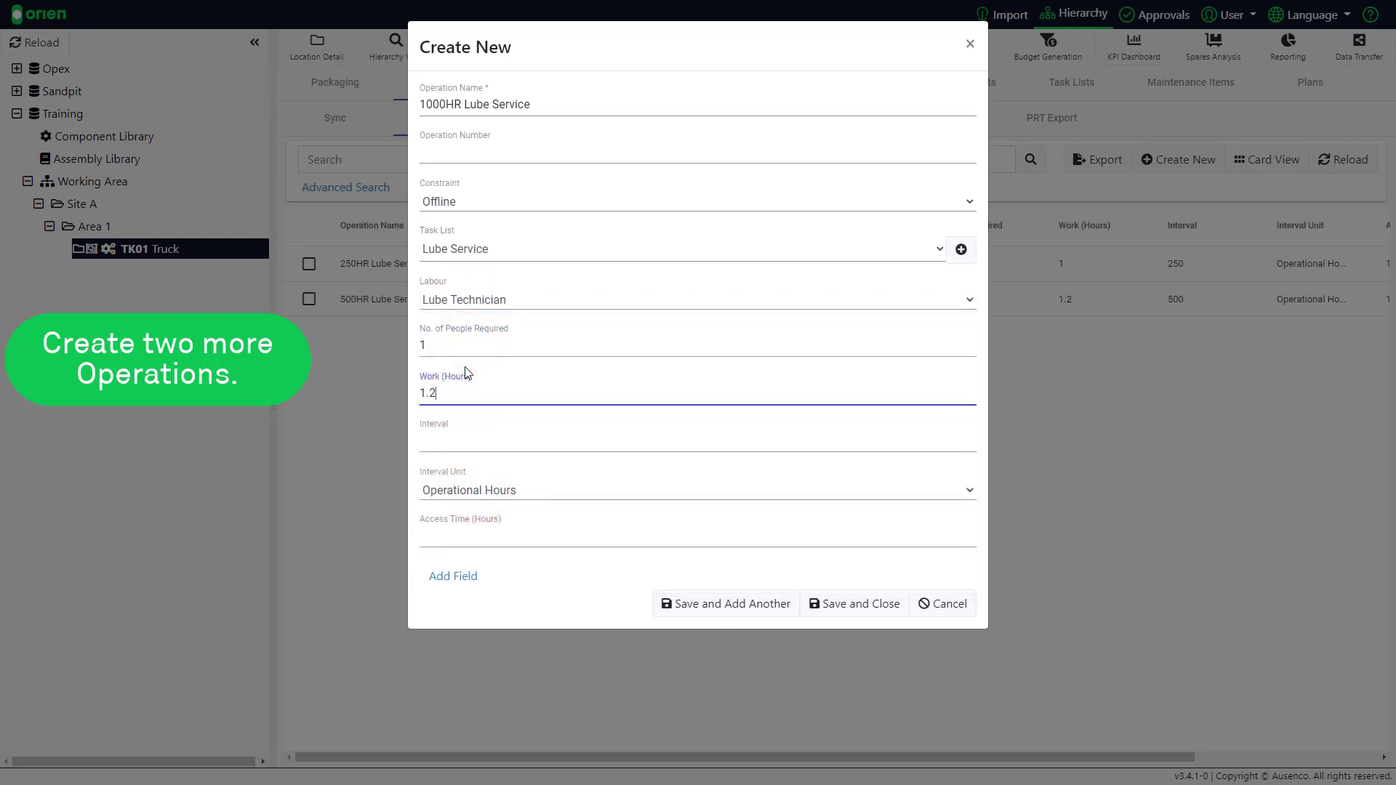
- Set a 1000 Operational Hours interval and 1.2 hours access time, and save the 1000HR operation, closing the form
click(459, 439)
text(1000)
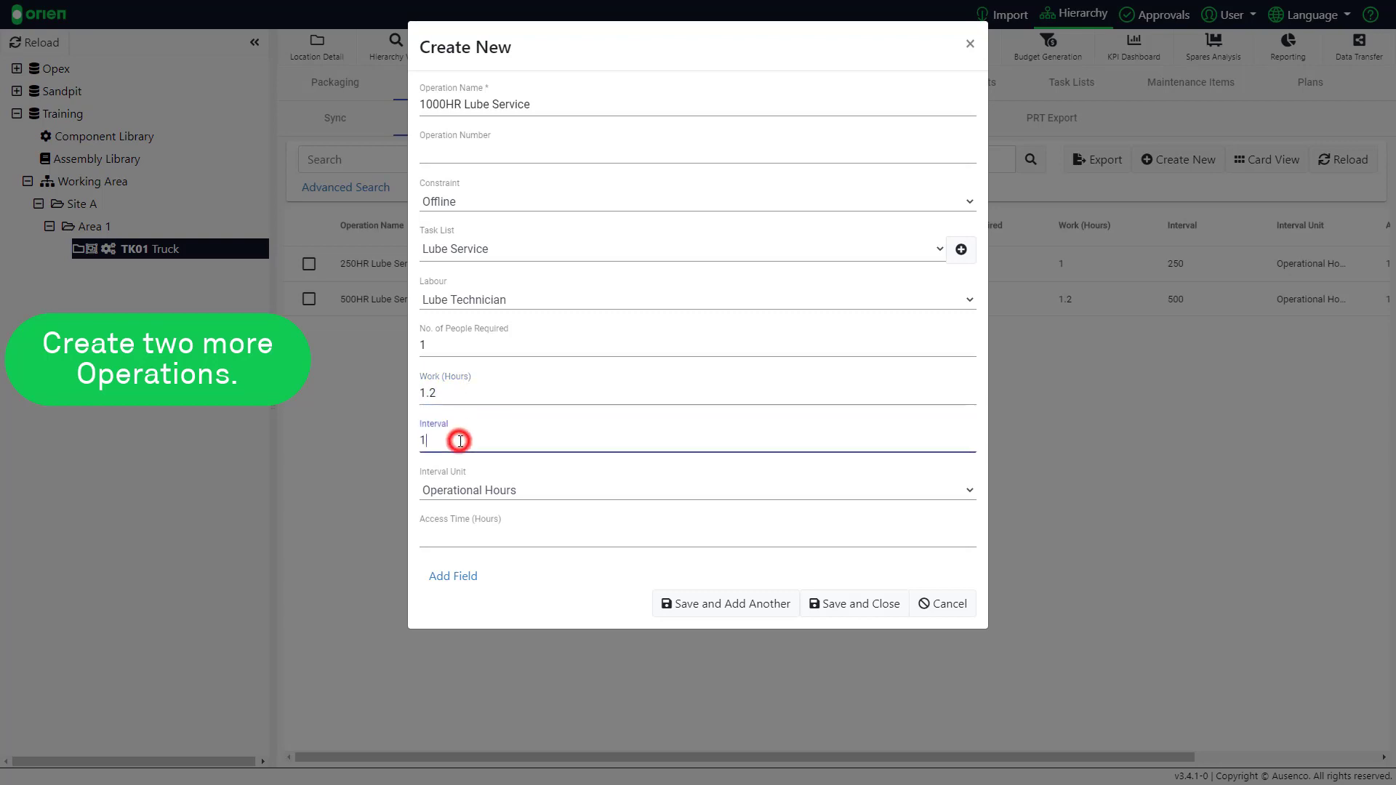
click(461, 489)
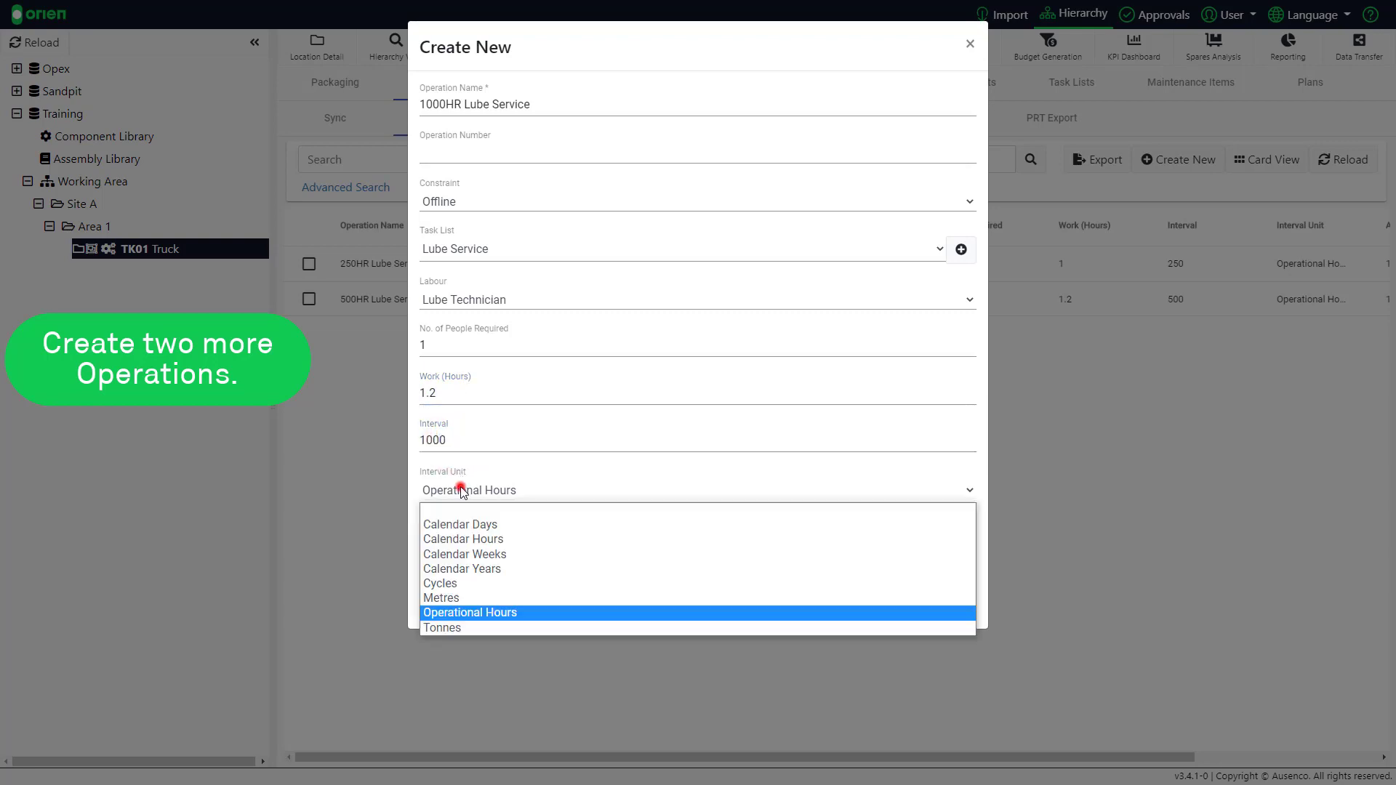
click(453, 614)
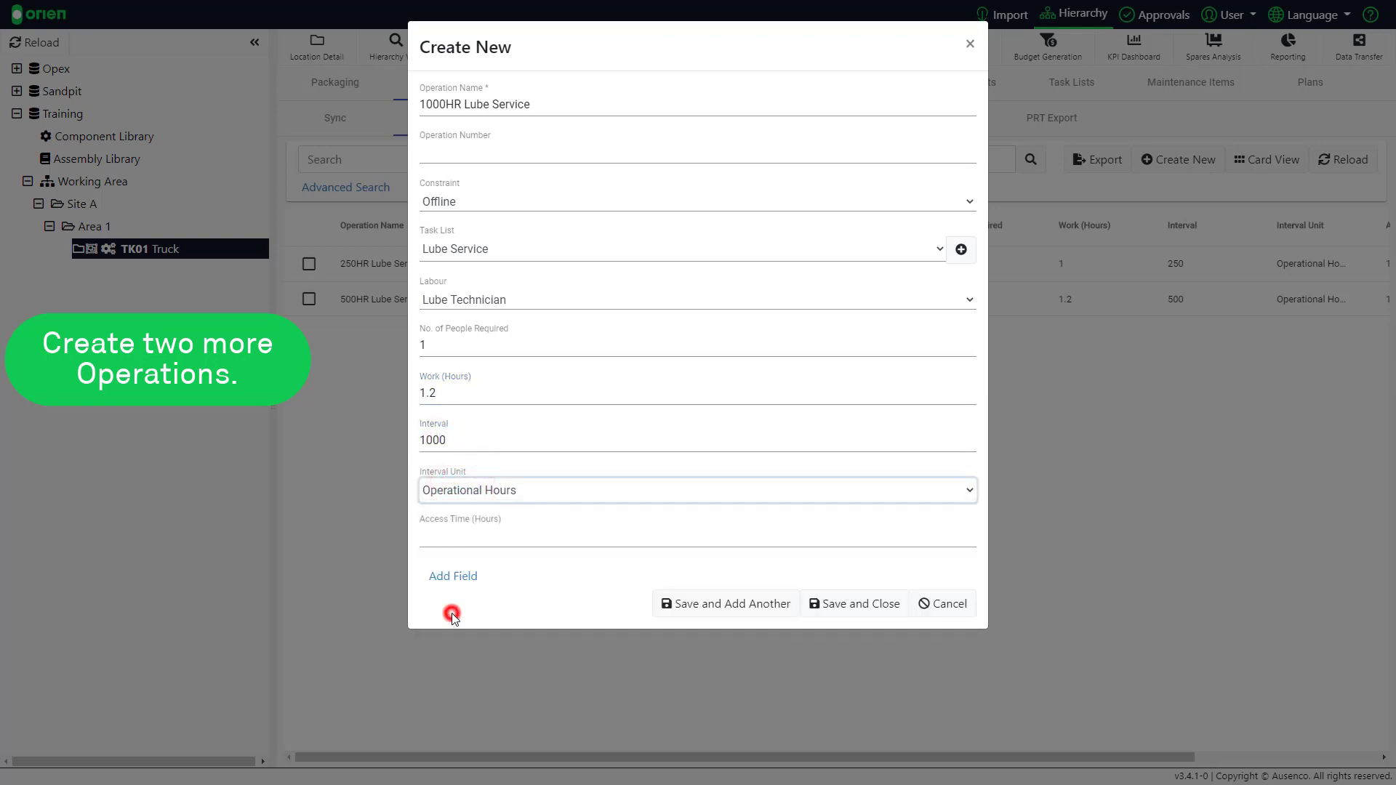
click(458, 538)
text(1)
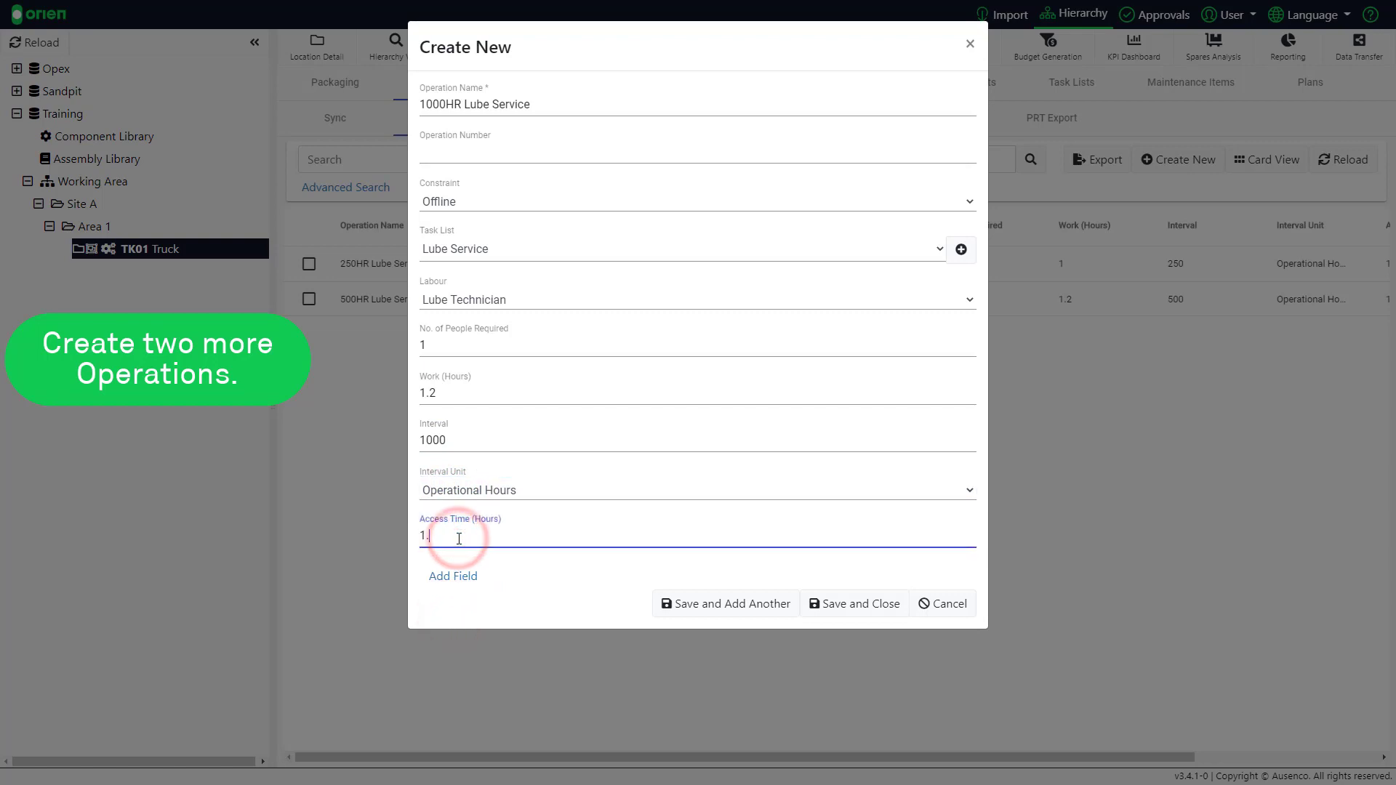
text(.2)
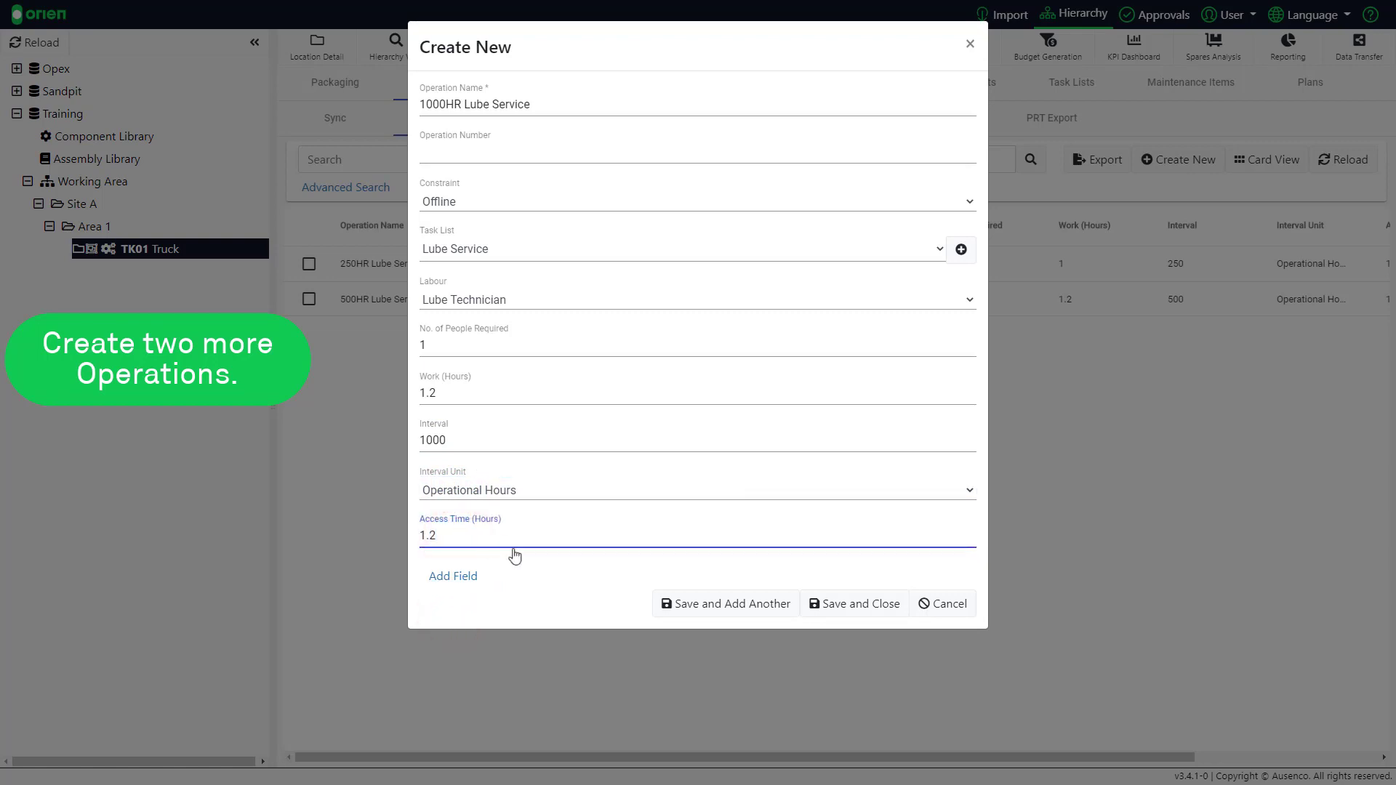
click(849, 617)
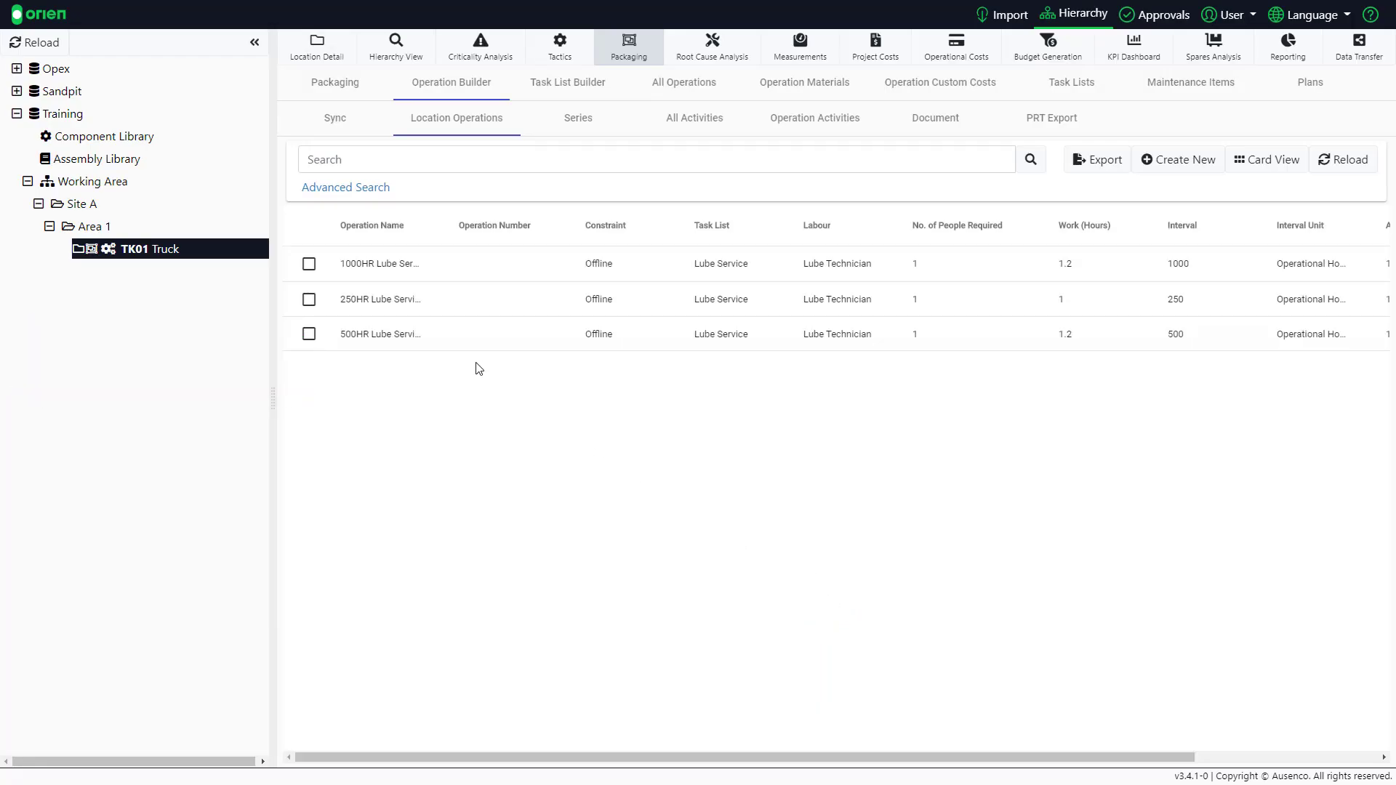
- Widen the Operation Name column to read the full names, and look at the location operations as cards before returning to the grid
drag(439, 218, 469, 228)
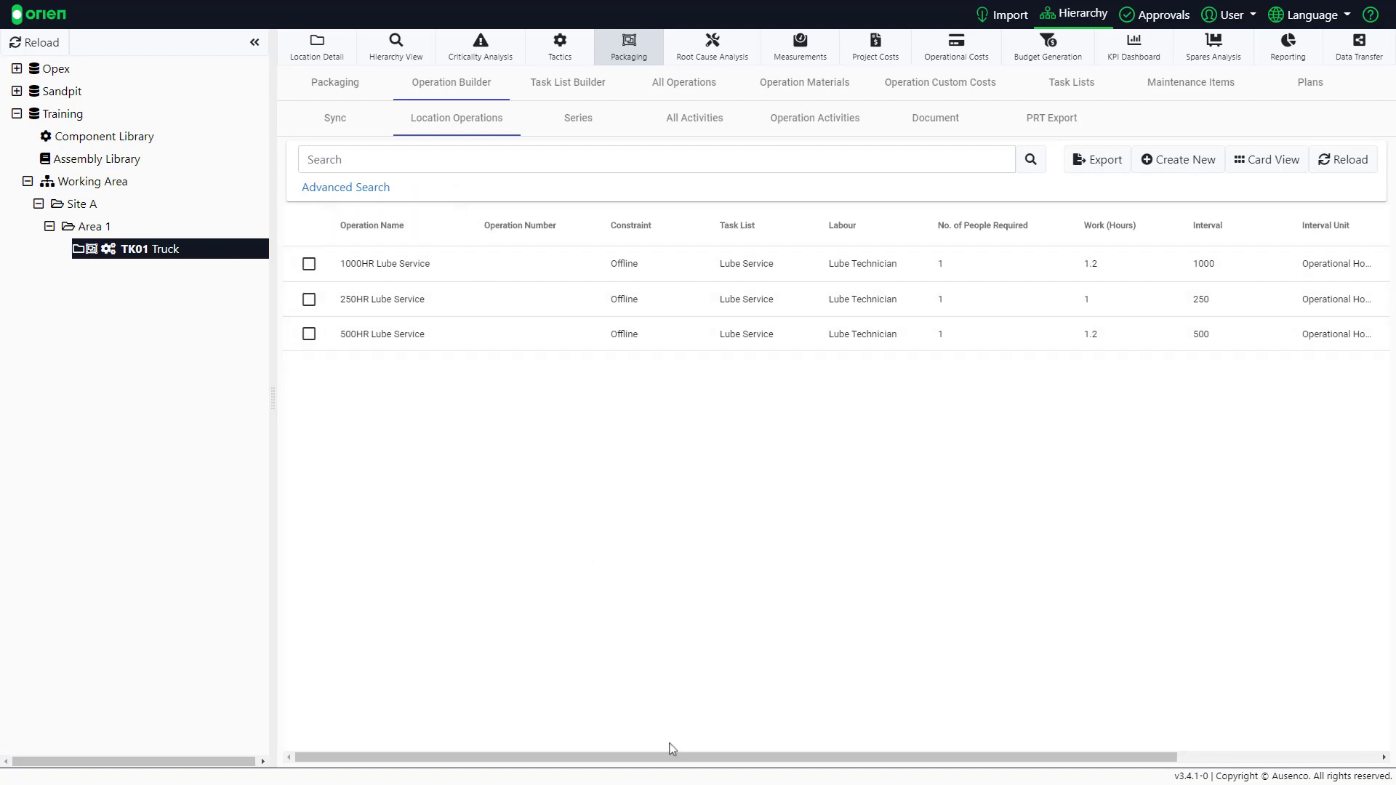
drag(673, 757, 633, 748)
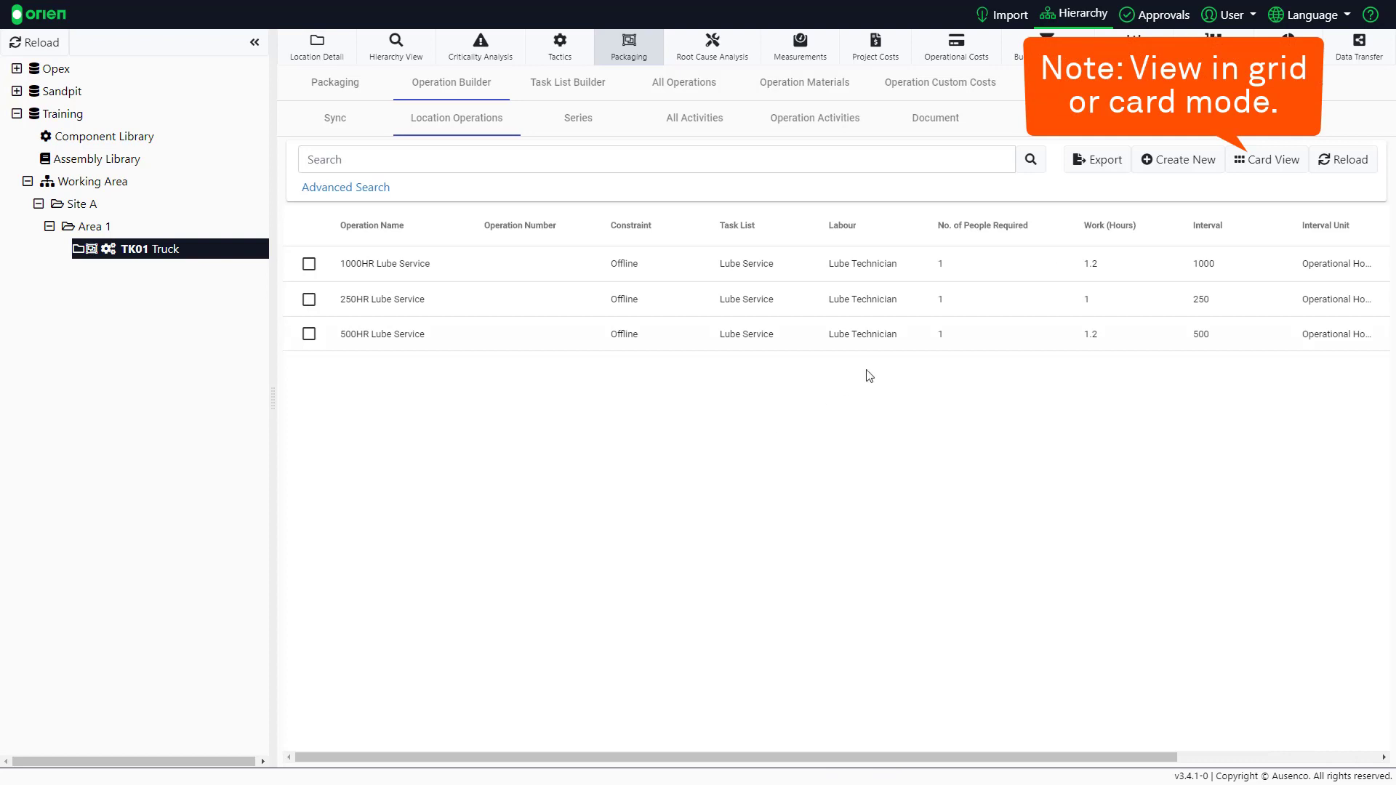
click(1247, 166)
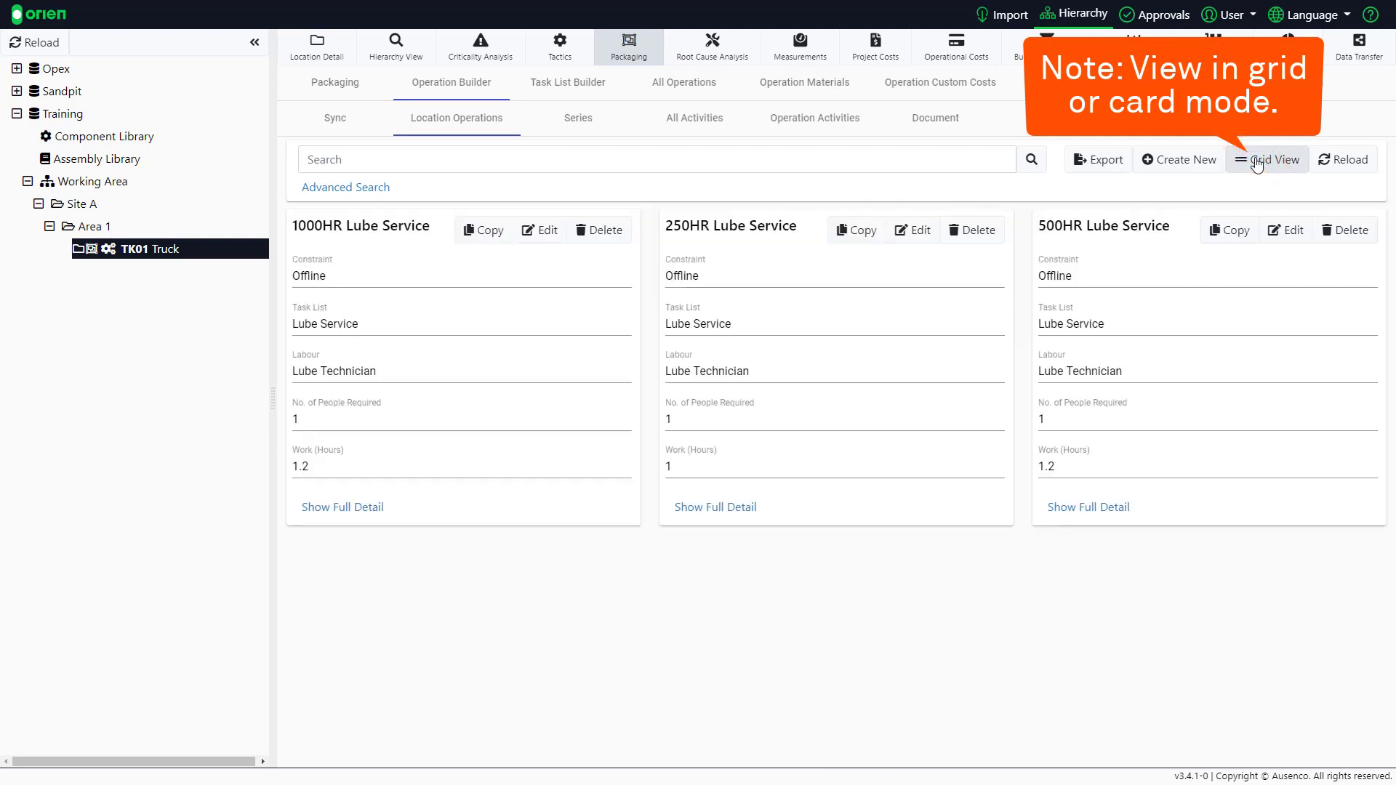
click(1257, 161)
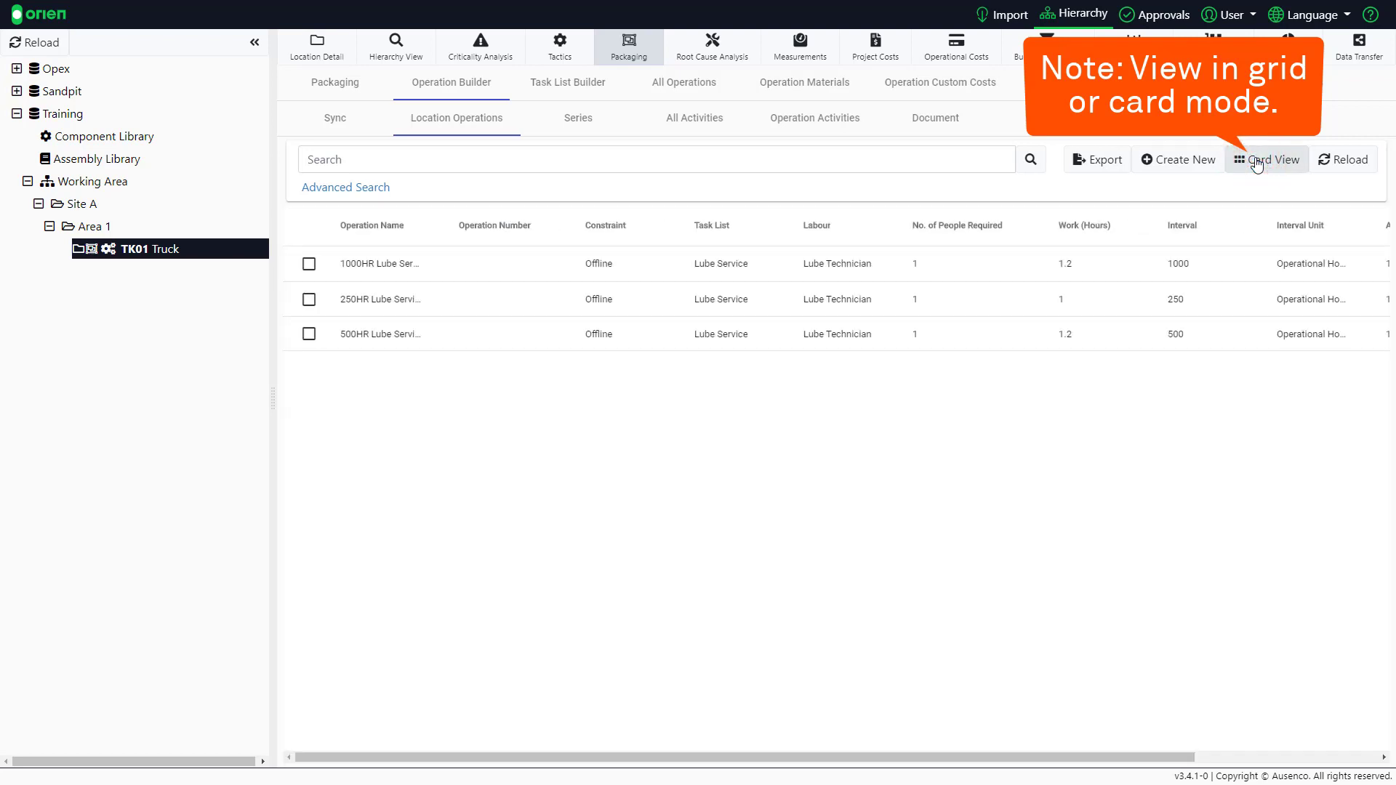